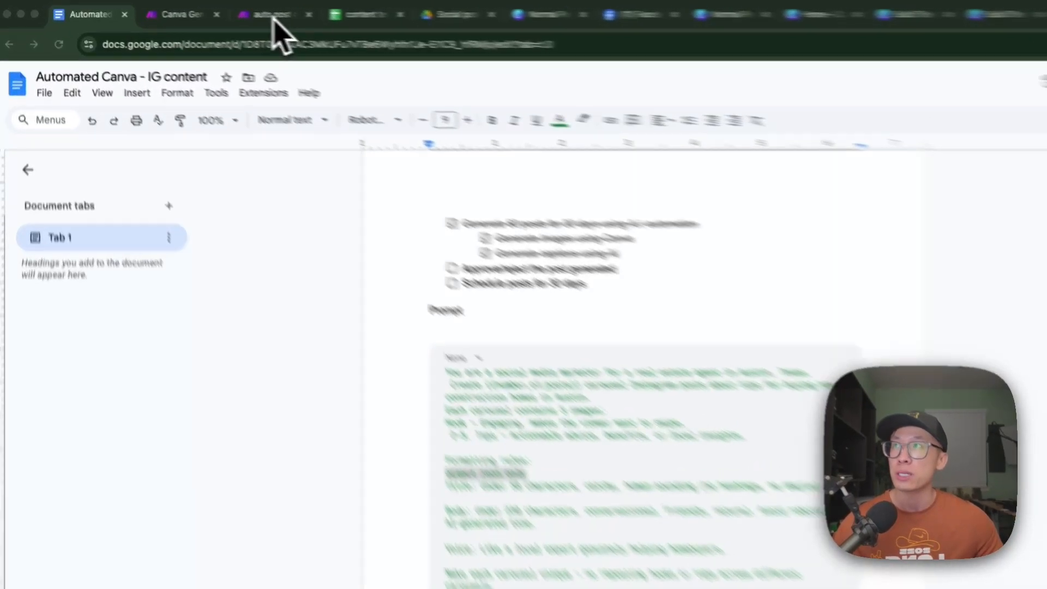
# - Switch to Make, open the "Canva Generate IG Post (better prompt)" scenario, and run it once
pyautogui.click(219, 13)
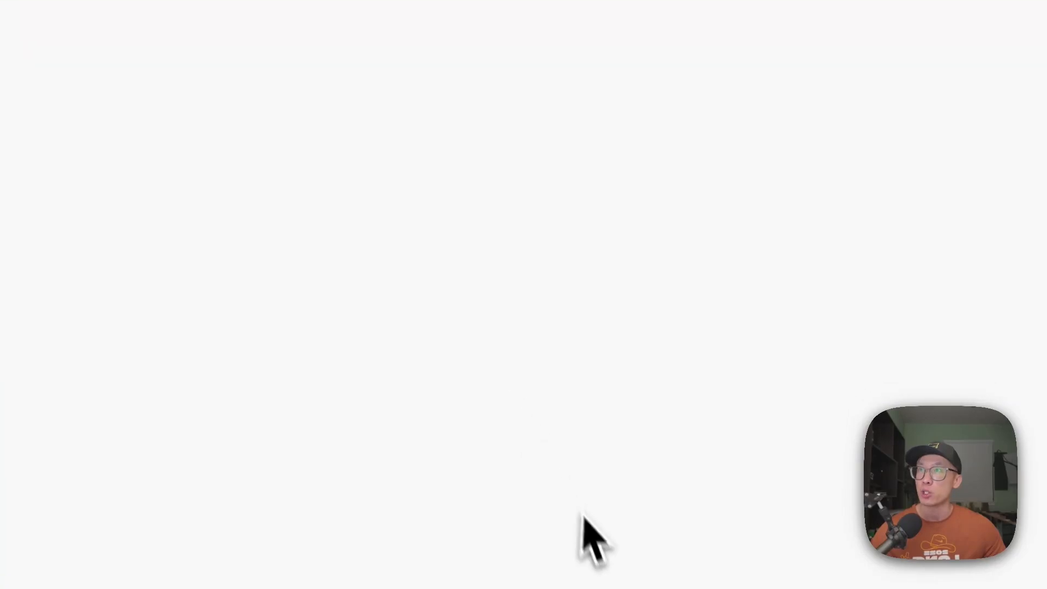
pyautogui.click(234, 16)
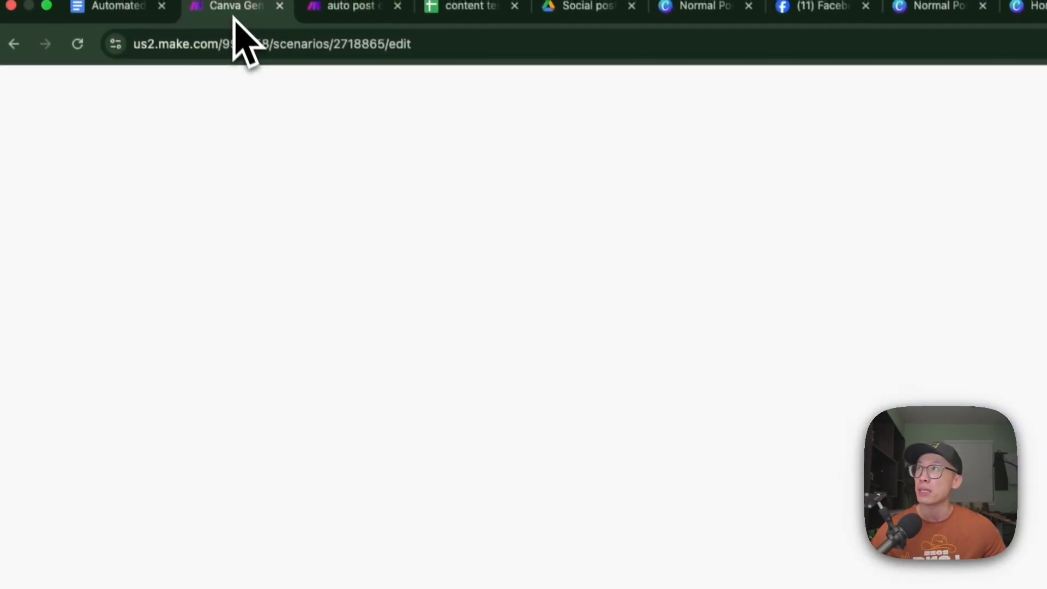
pyautogui.click(972, 93)
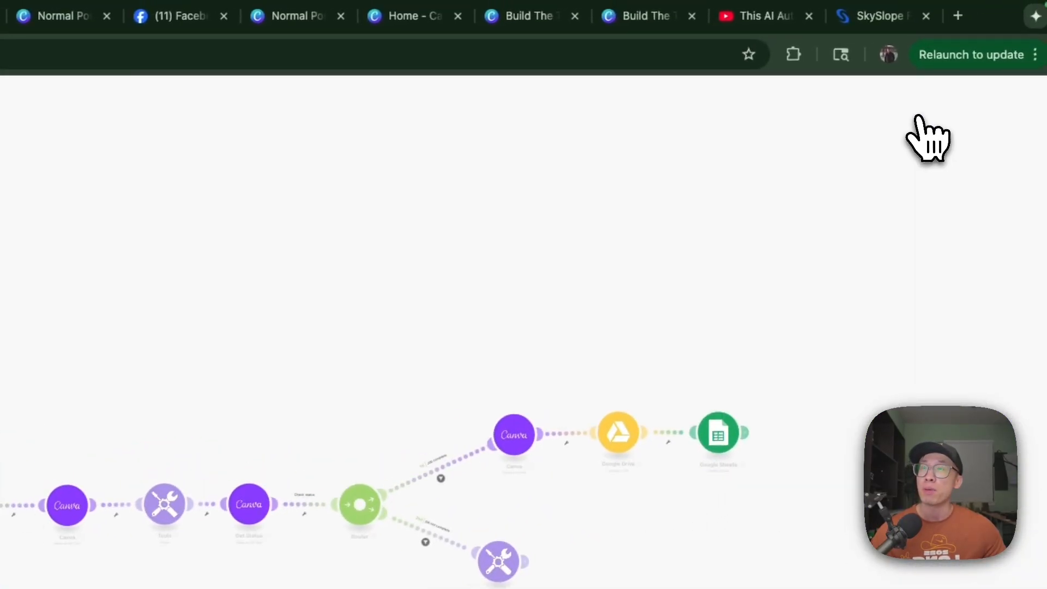
pyautogui.click(122, 556)
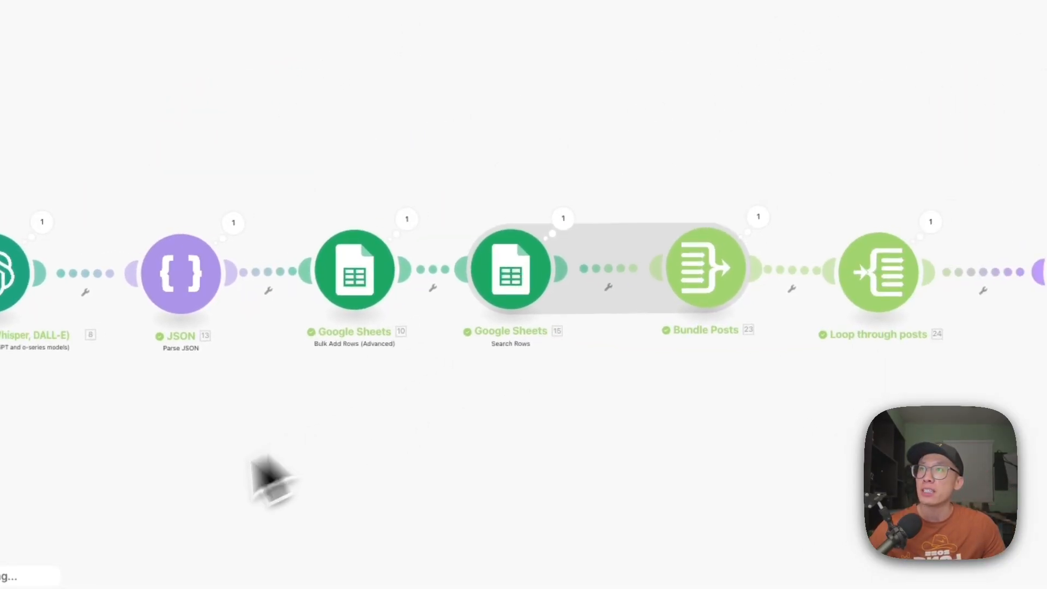
pyautogui.moveTo(682, 418); pyautogui.dragTo(186, 407)
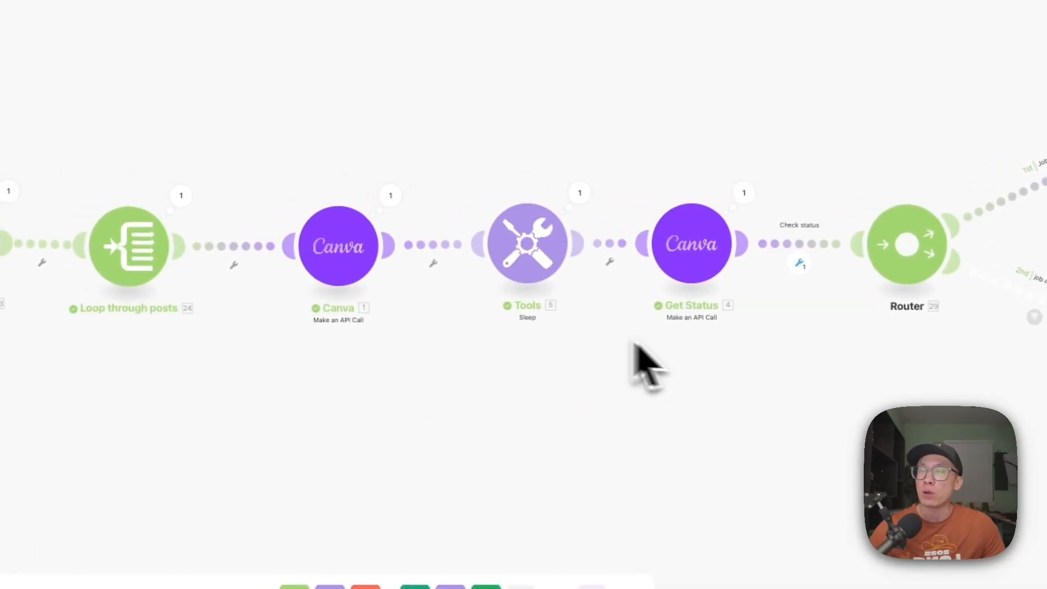
pyautogui.moveTo(771, 456); pyautogui.dragTo(398, 456)
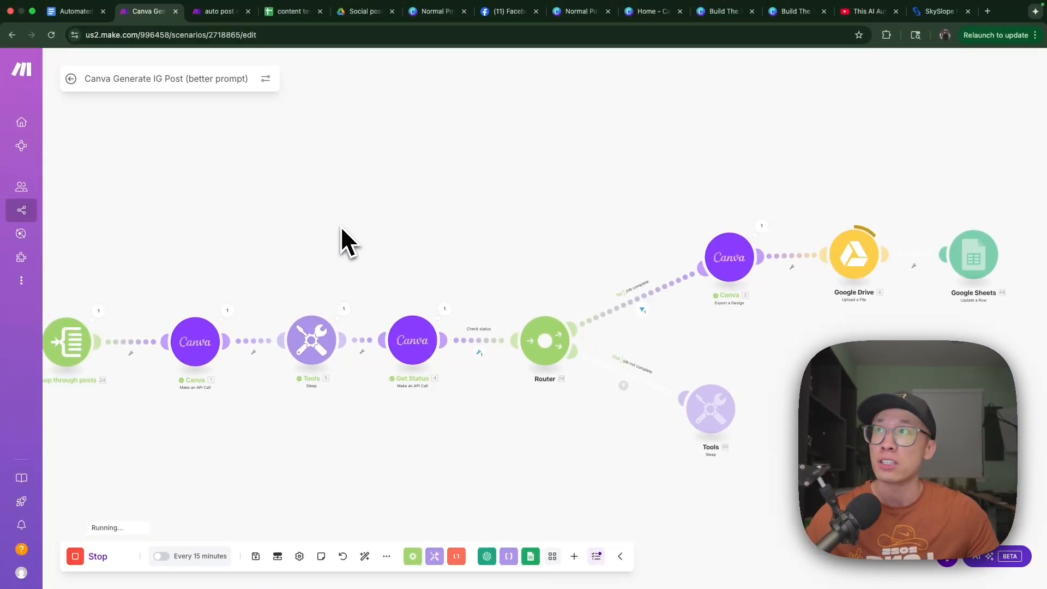
# - In the content test sheet, select the generated post rows A2:D6 and widen the Canva link and Google link columns
pyautogui.click(295, 10)
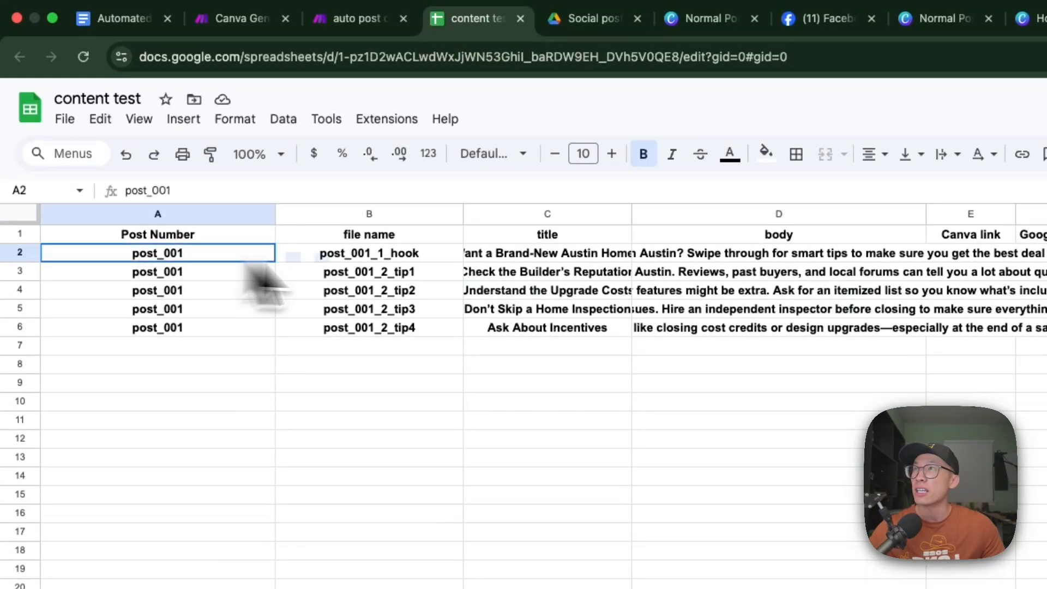
pyautogui.moveTo(262, 281); pyautogui.dragTo(818, 332)
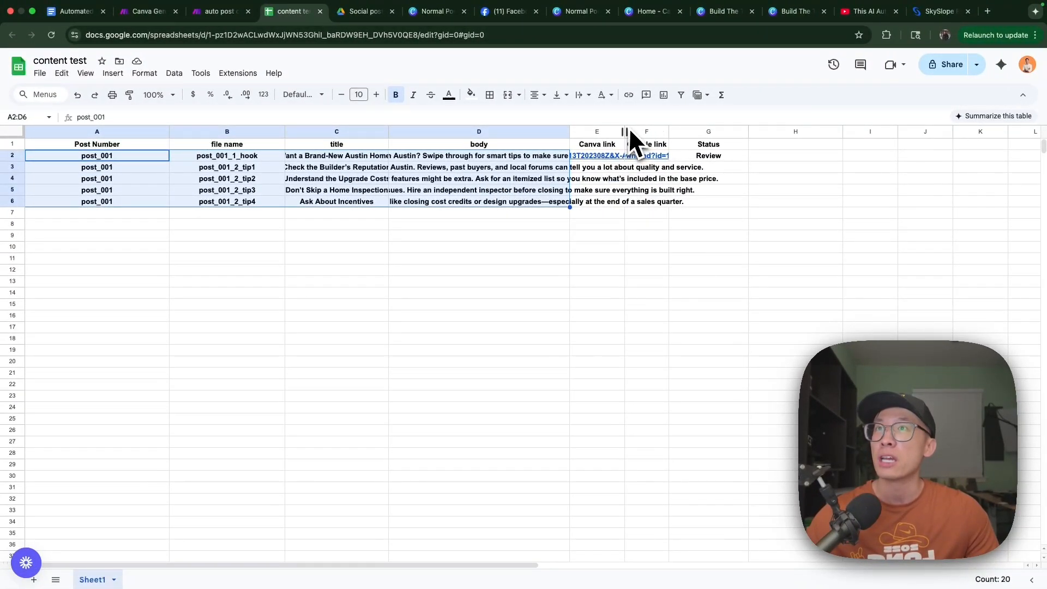
pyautogui.doubleClick(625, 131)
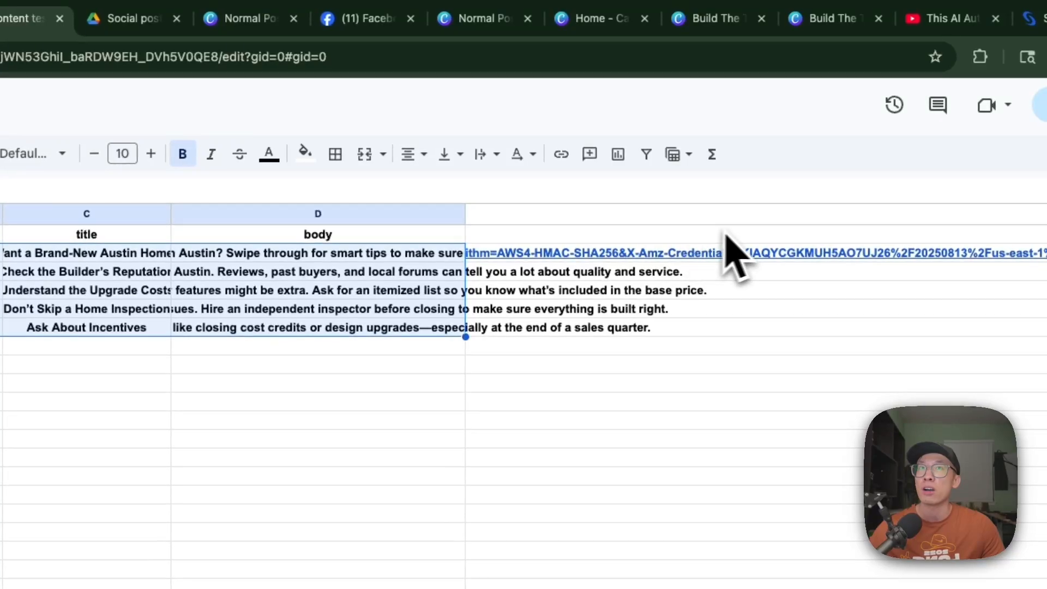
pyautogui.hscroll(10, 733, 254)
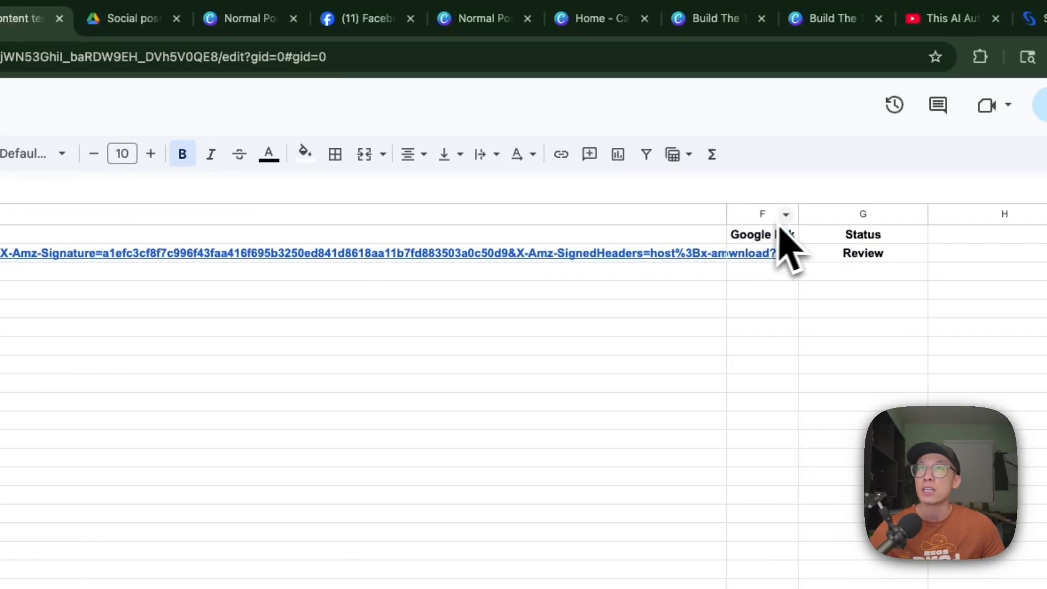
pyautogui.moveTo(725, 212); pyautogui.dragTo(228, 223)
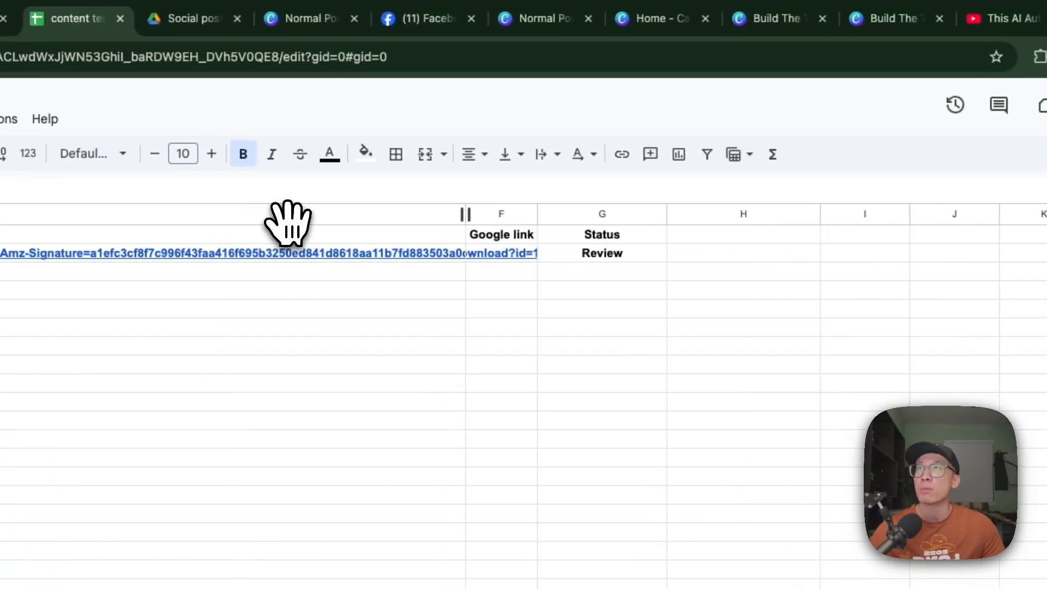
pyautogui.moveTo(476, 215); pyautogui.dragTo(554, 227)
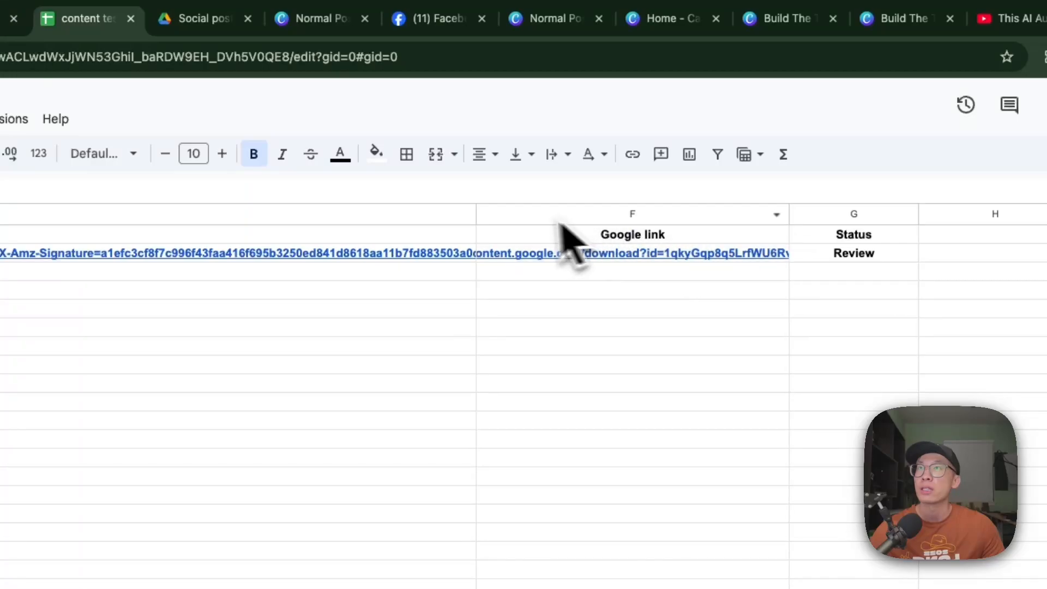
pyautogui.moveTo(476, 213); pyautogui.dragTo(210, 212)
pyautogui.hscroll(-15, 306, 334)
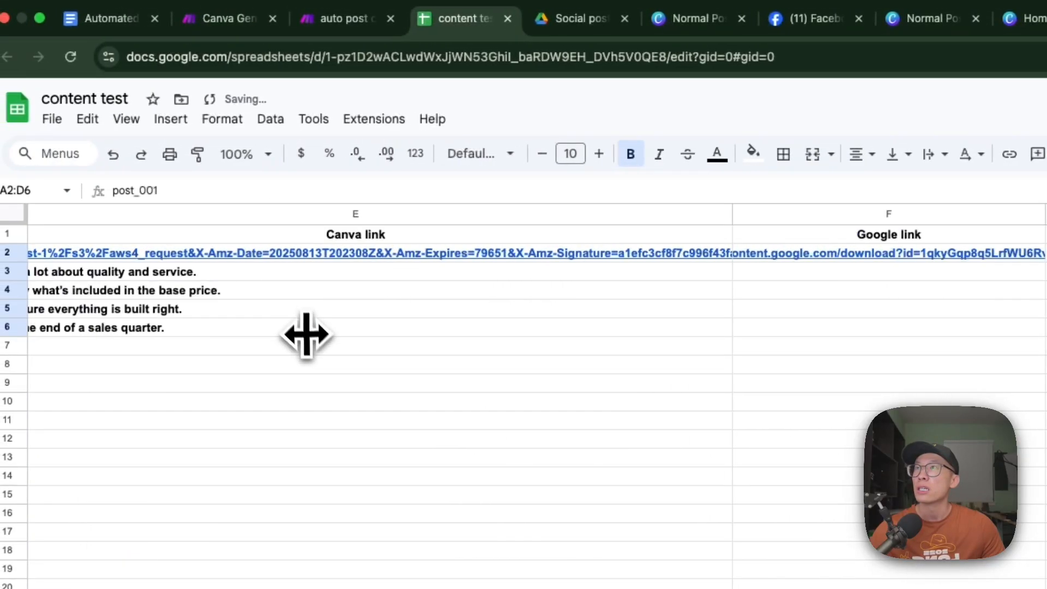
# - Check the running Canva scenario's progress in Make and the links it adds to the content test sheet
pyautogui.click(242, 22)
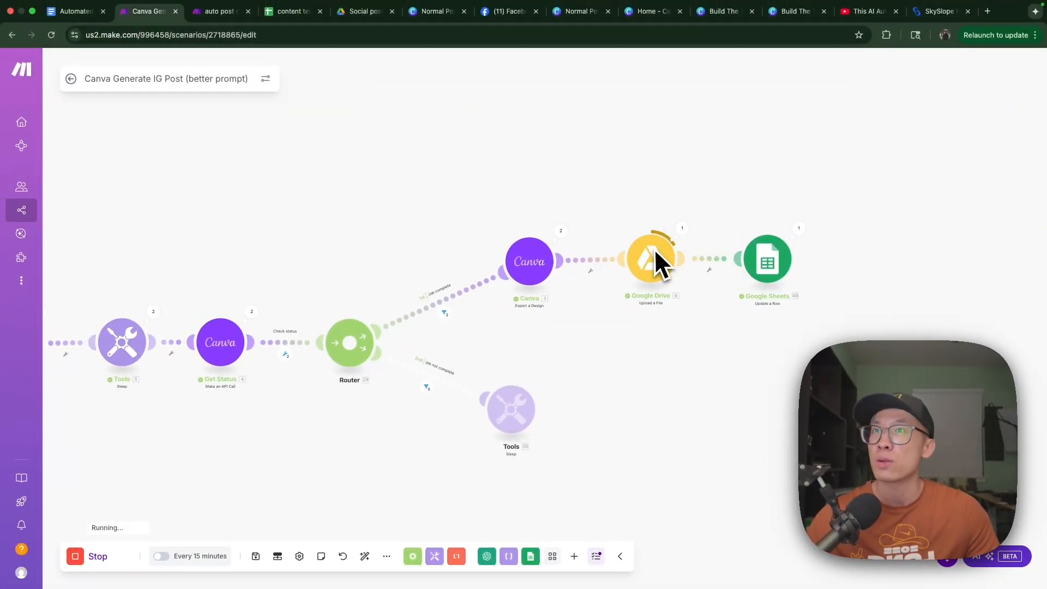
pyautogui.click(290, 12)
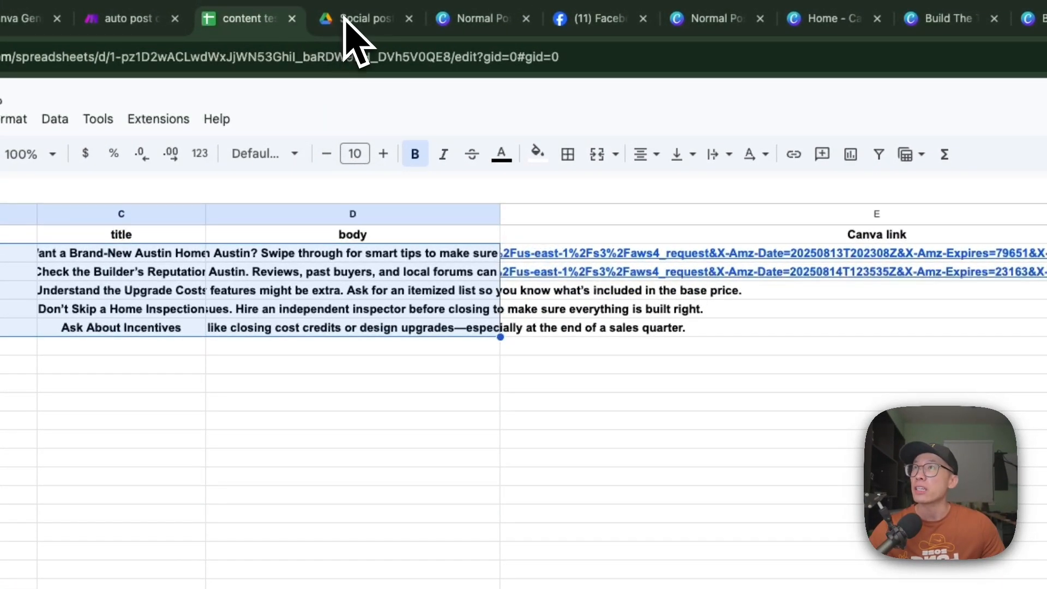
# - Open the Social posts folder in Google Drive, refresh it, and preview post_001_1_hook.jpg
pyautogui.click(345, 21)
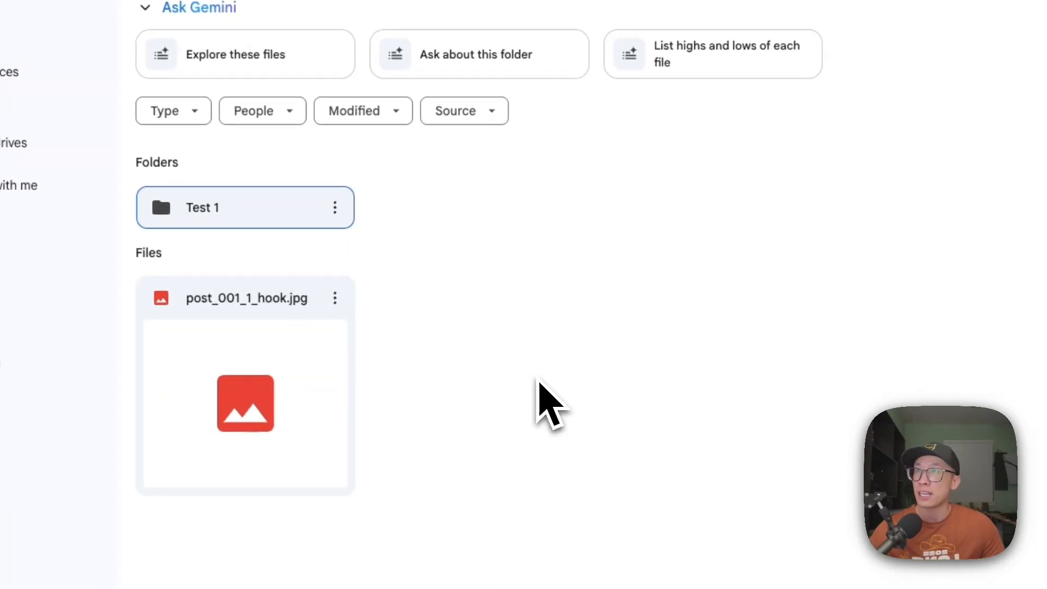
pyautogui.press('super+r')
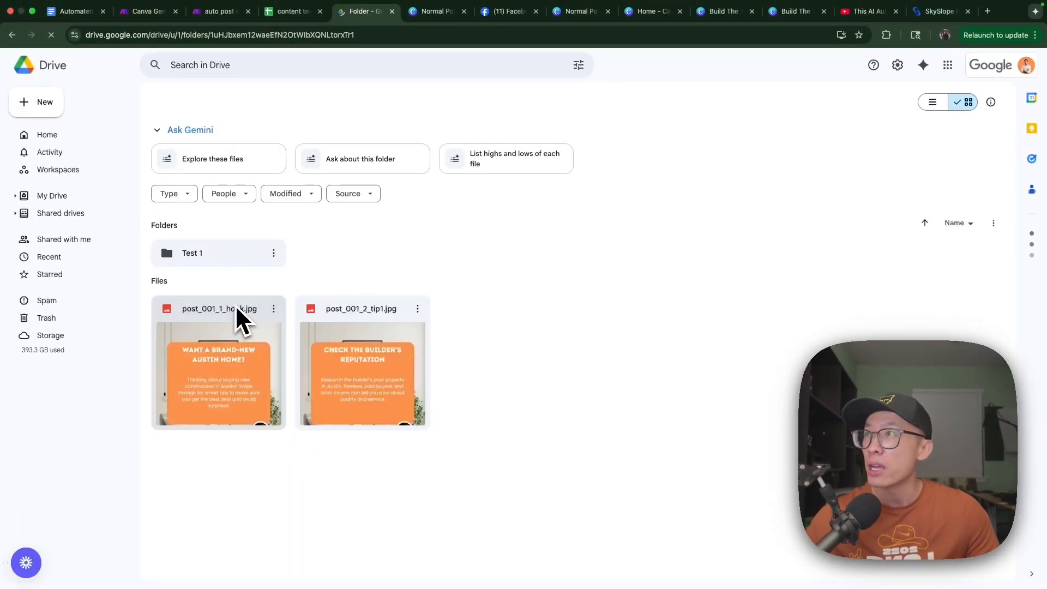
pyautogui.click(243, 363)
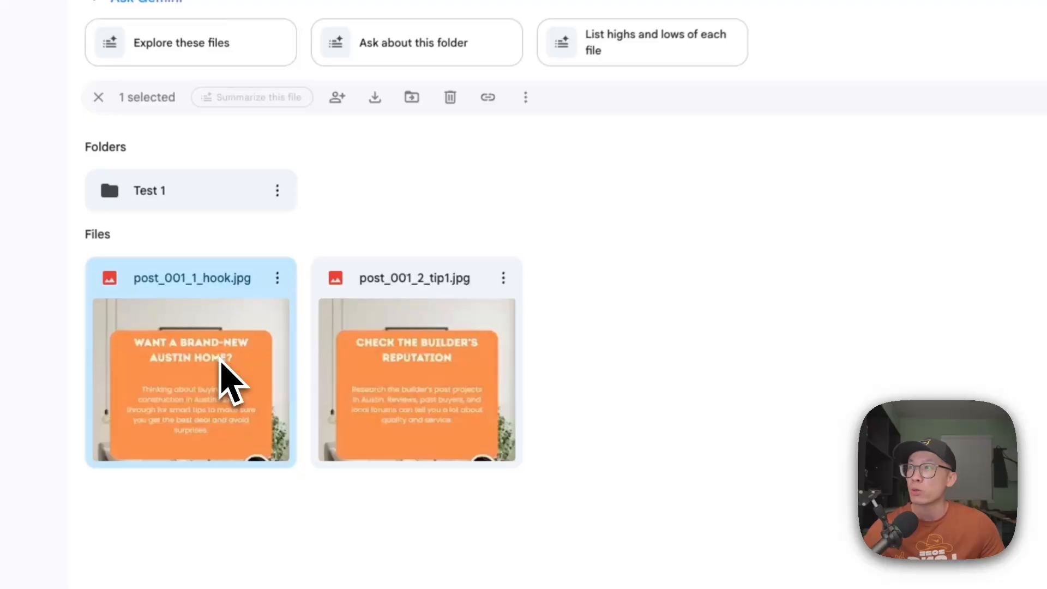
pyautogui.doubleClick(220, 362)
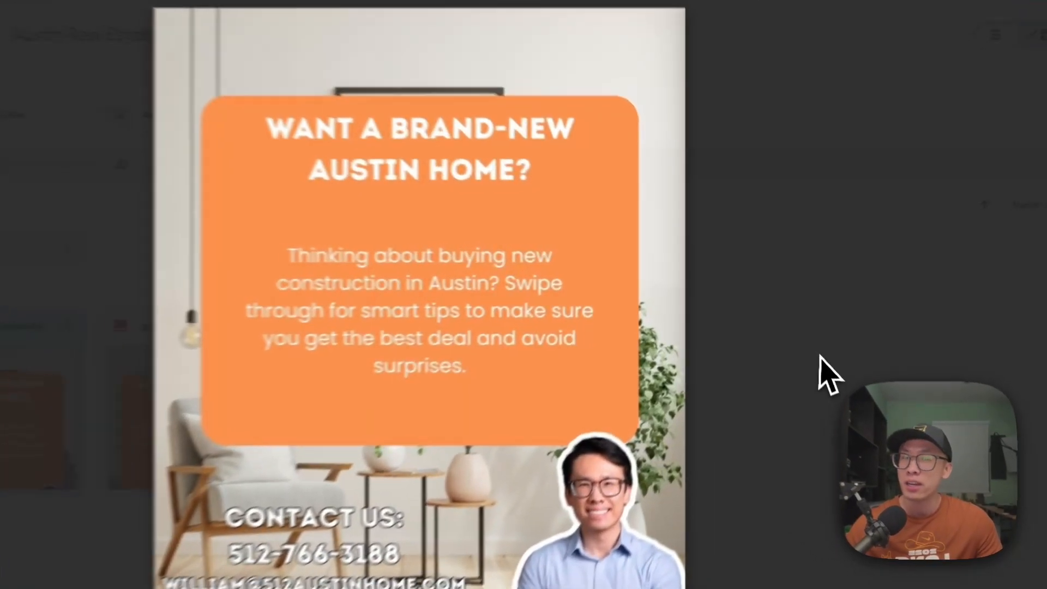
pyautogui.click(808, 332)
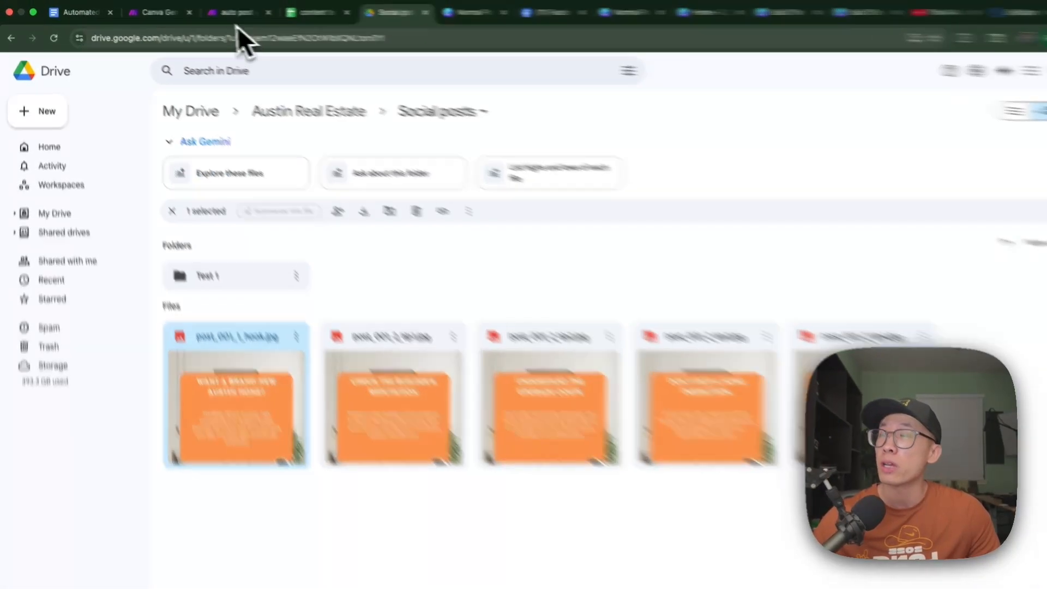
# - Run the "auto post content to fb v2" scenario in Make and inspect the Facebook Pages module's output
pyautogui.click(215, 14)
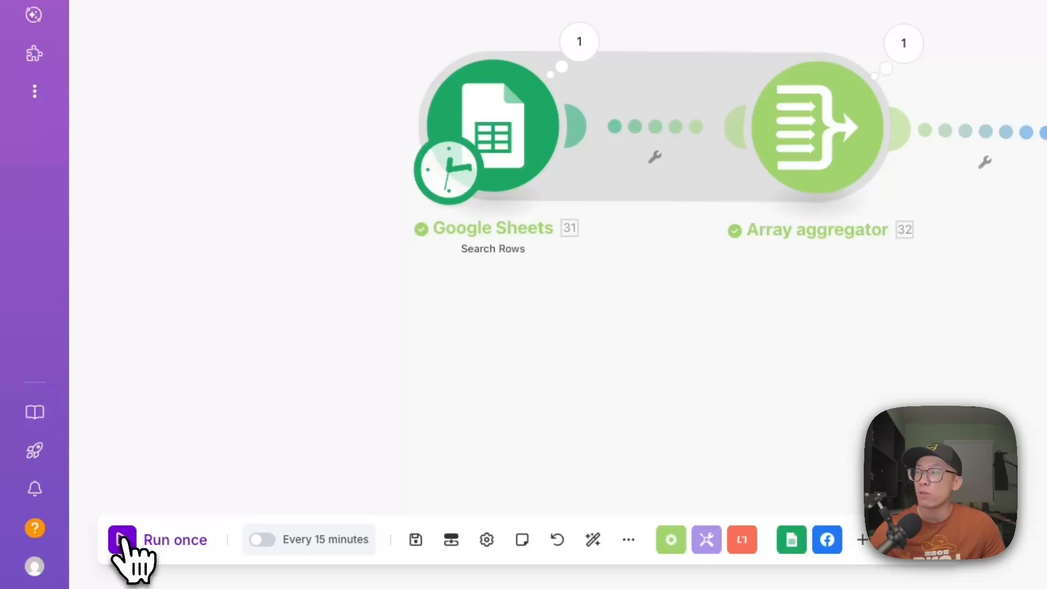
pyautogui.click(121, 540)
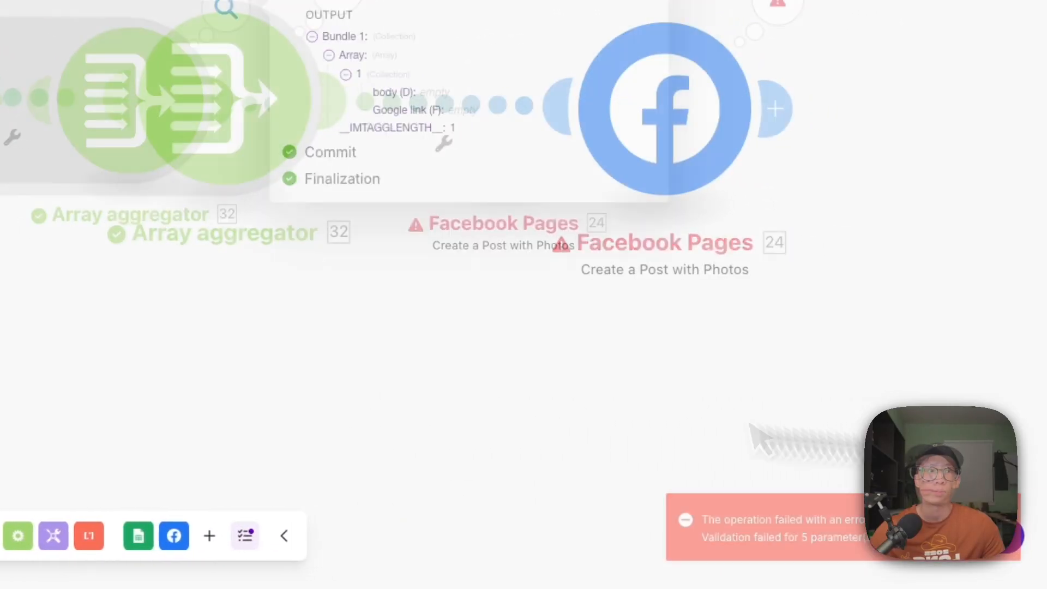
pyautogui.click(798, 6)
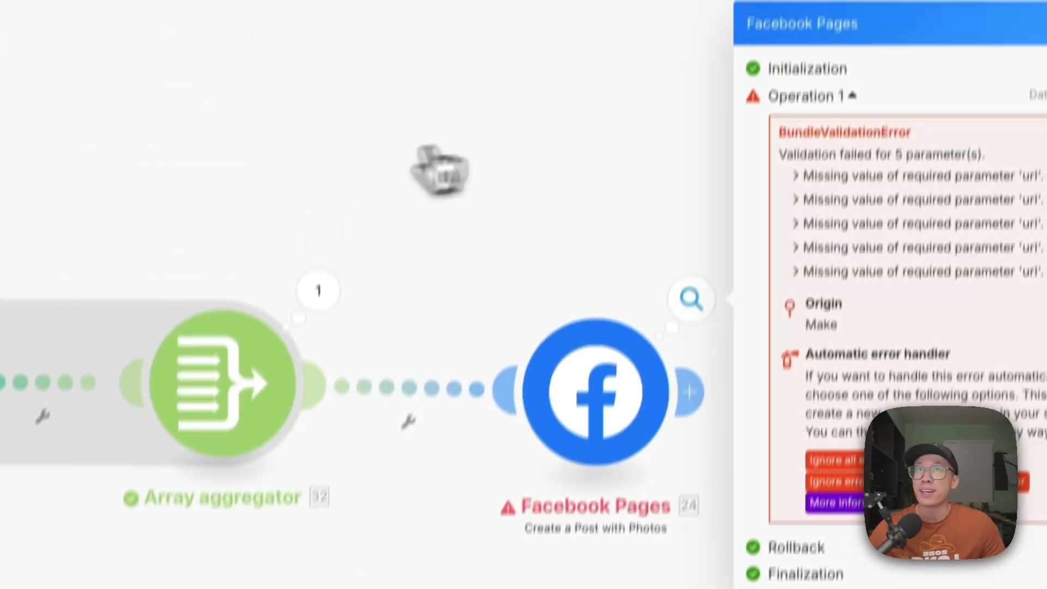
pyautogui.click(407, 5)
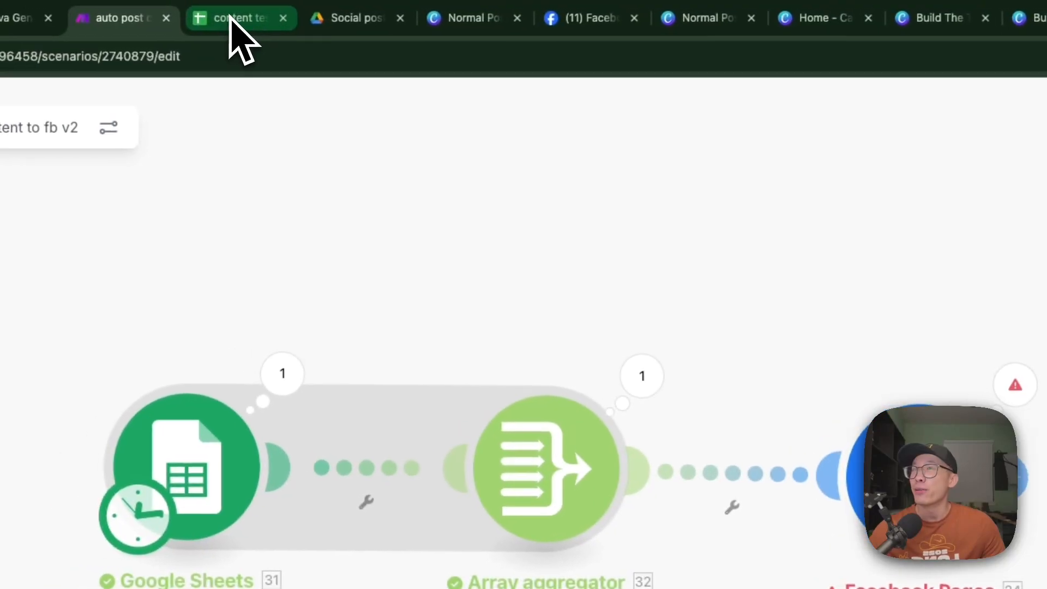
# - In the content test sheet, narrow the Canva link and Google link columns and check both links of post_001_1_hook
pyautogui.click(163, 13)
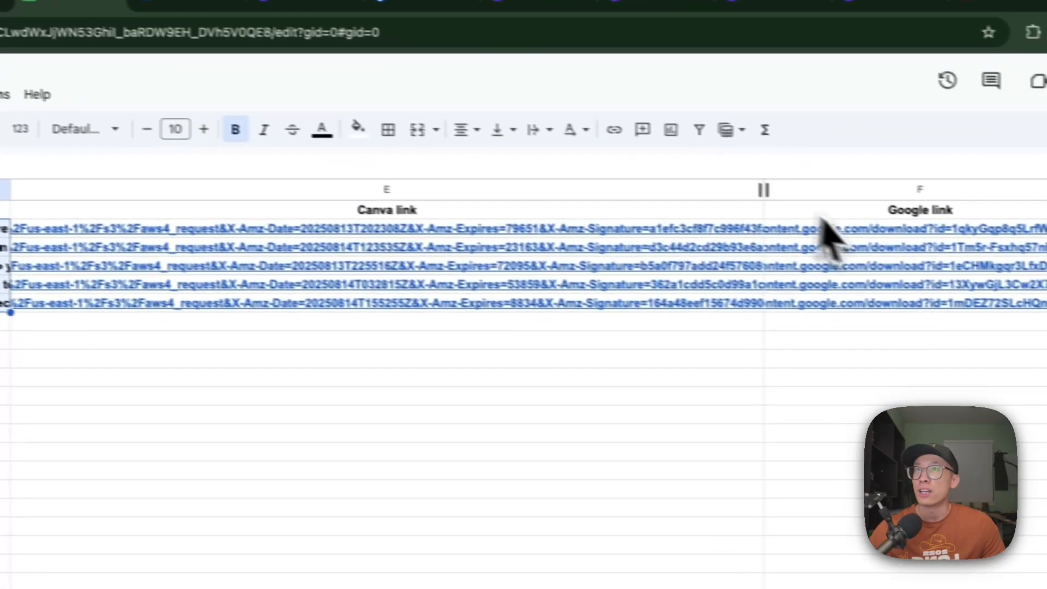
pyautogui.moveTo(938, 207); pyautogui.dragTo(658, 209)
pyautogui.moveTo(442, 180); pyautogui.dragTo(445, 180)
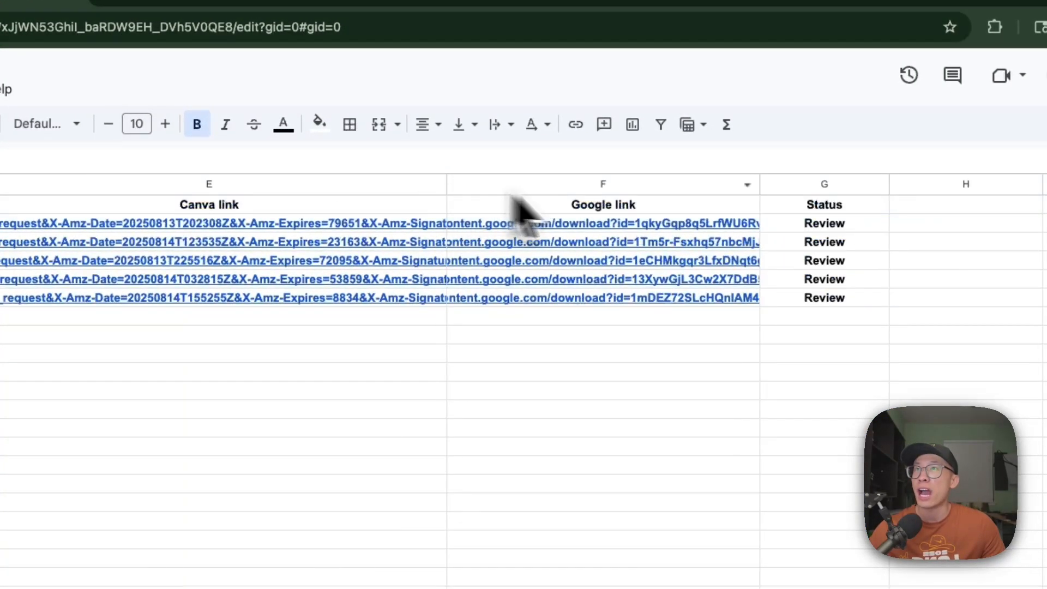
pyautogui.moveTo(754, 181); pyautogui.dragTo(735, 181)
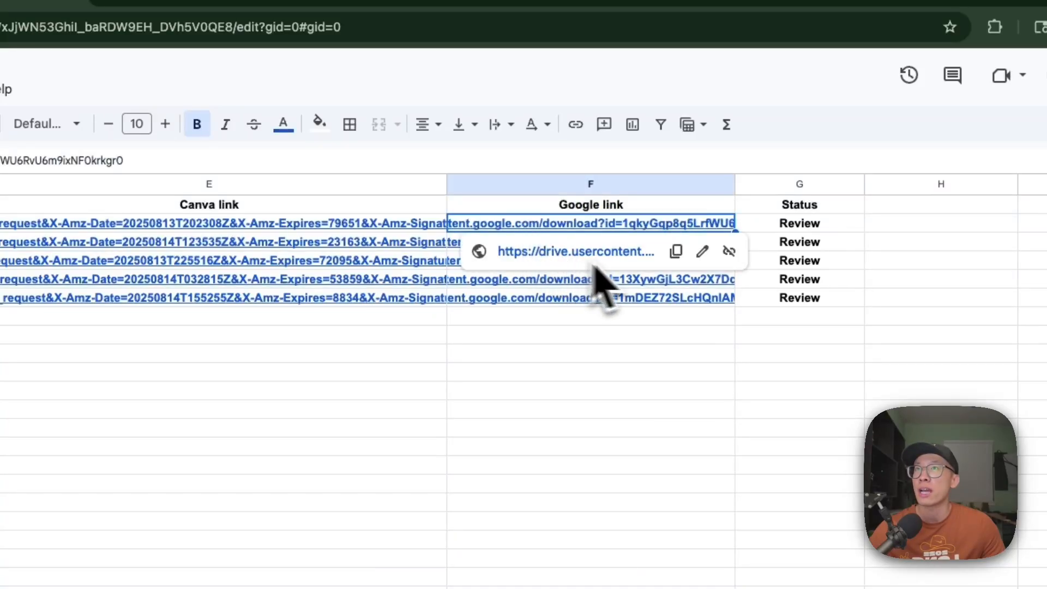
pyautogui.click(307, 225)
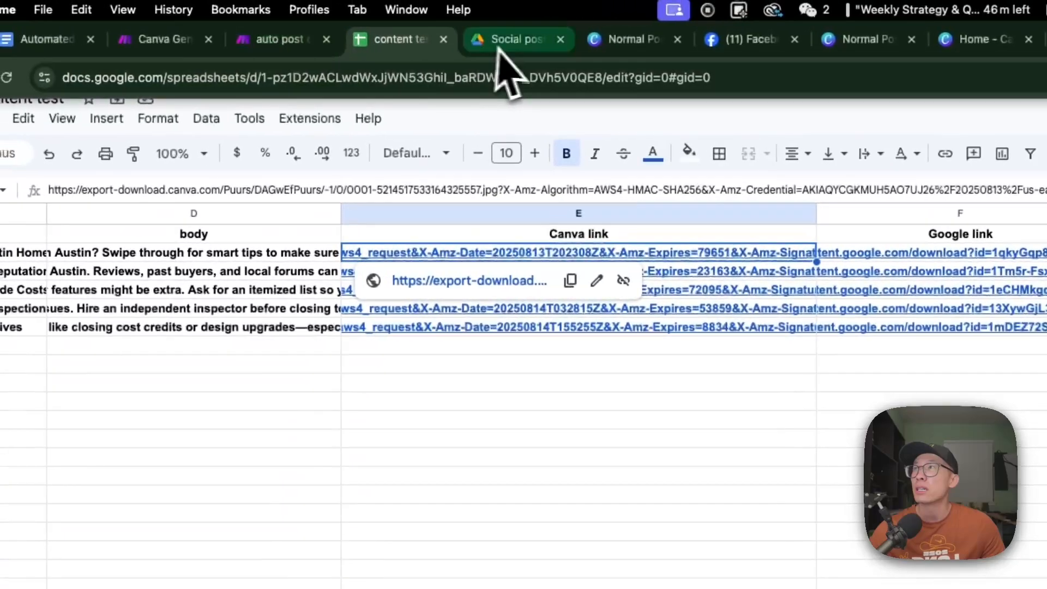
# - Review the five carousel images in the Drive Social posts folder, from post_001_1_hook.jpg through post_001_2_tip4.jpg
pyautogui.click(500, 39)
pyautogui.doubleClick(284, 567)
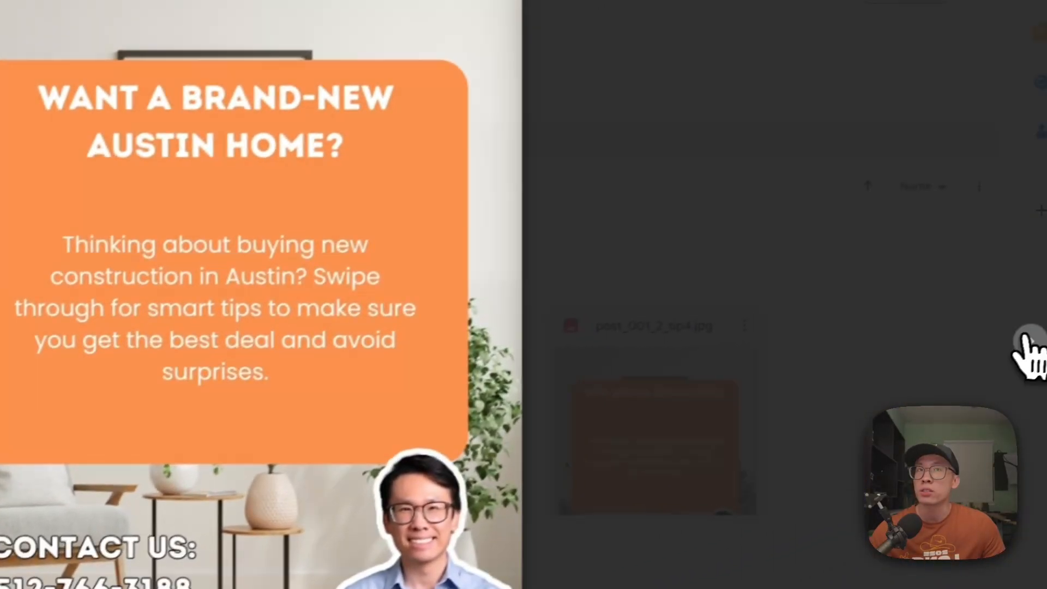
pyautogui.click(1029, 341)
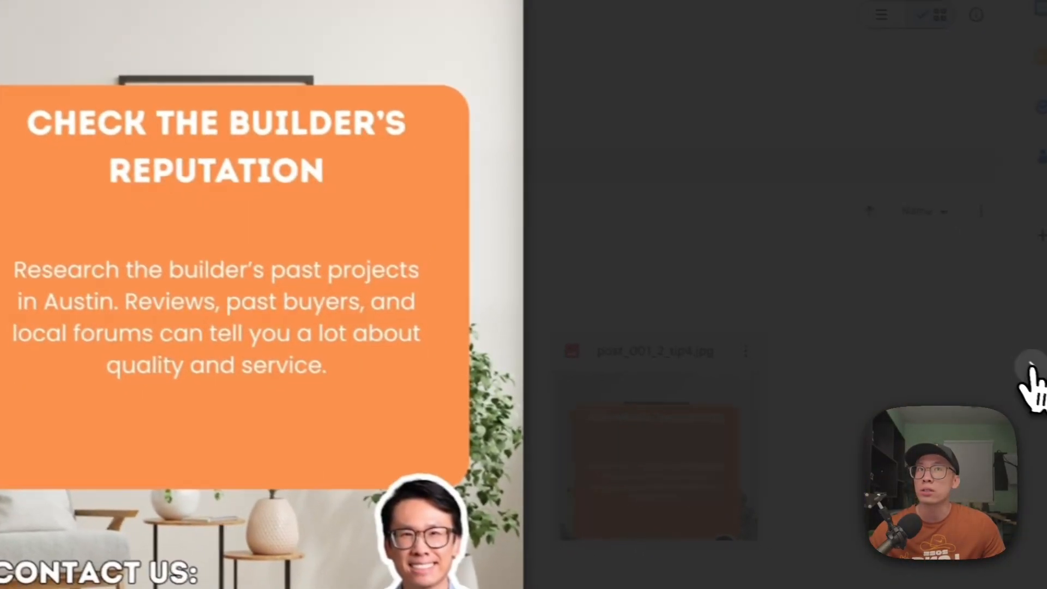
pyautogui.click(1031, 366)
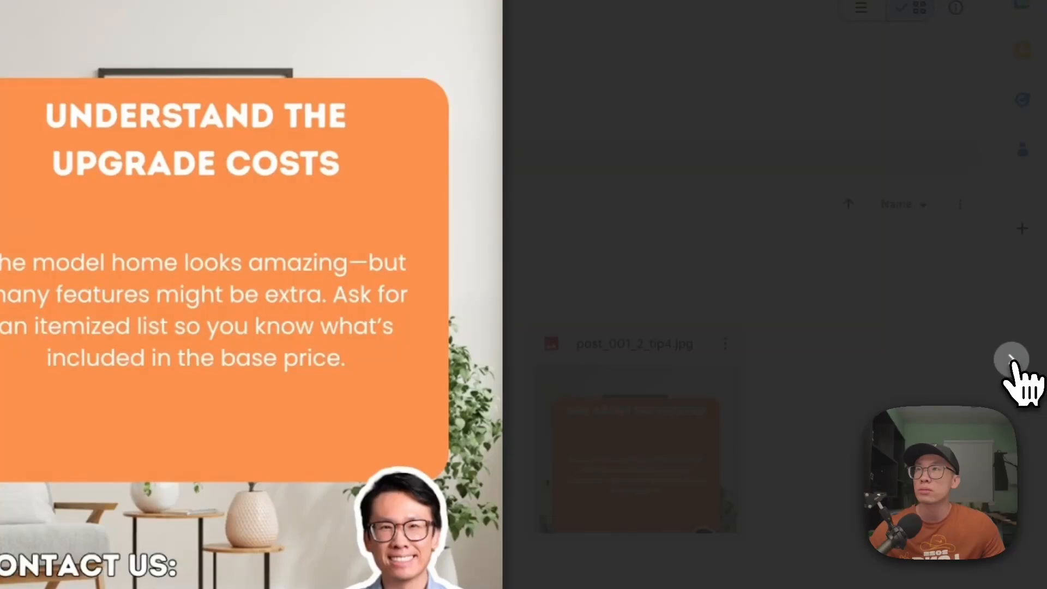
pyautogui.click(1010, 362)
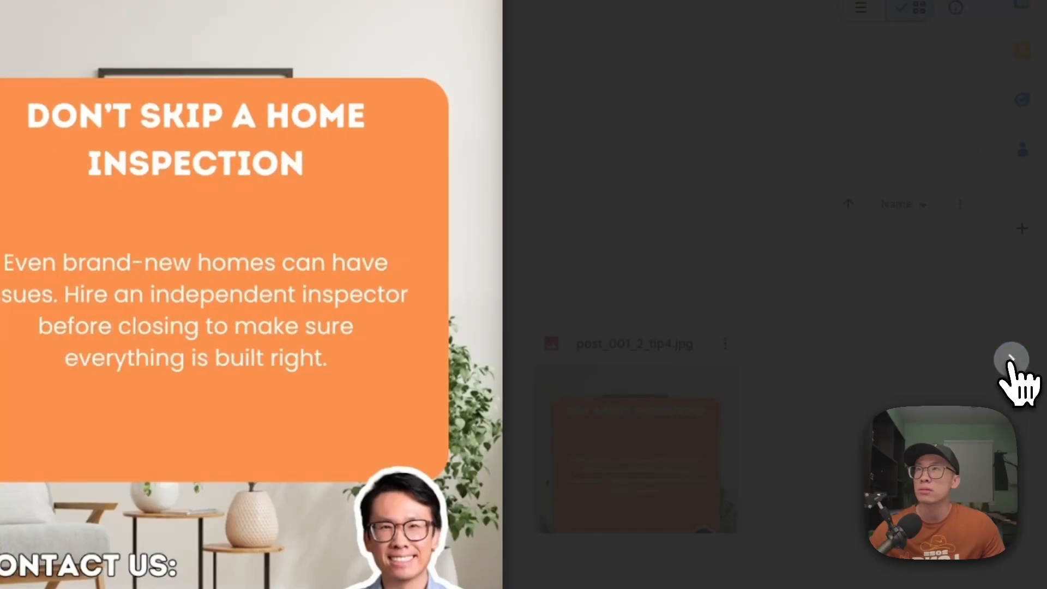
pyautogui.click(1010, 362)
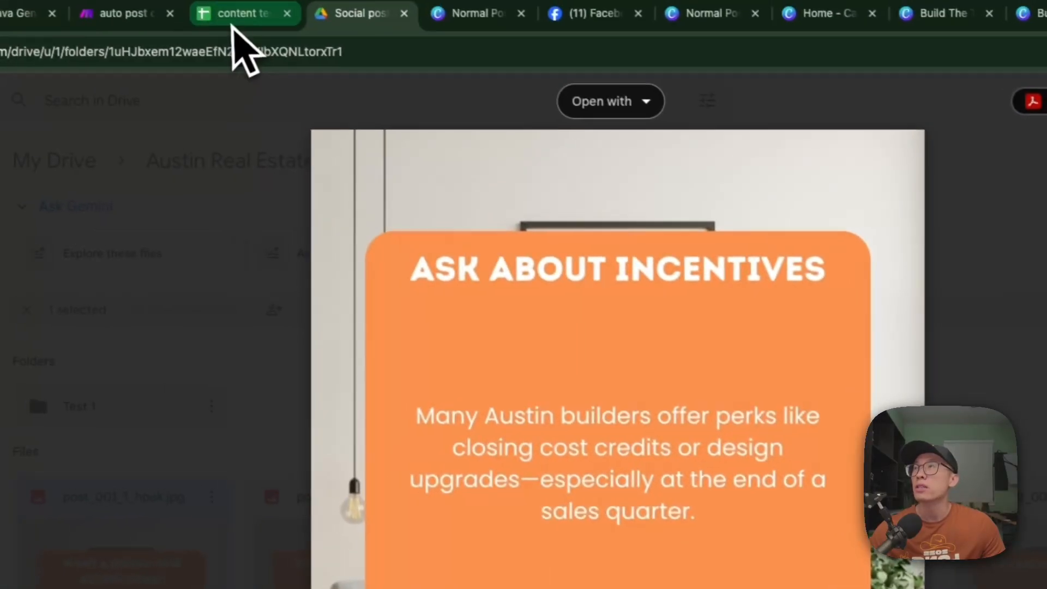
# - In the content test sheet, set the Status of post_001_1_hook to Approved and fill it down the carousel rows below
pyautogui.click(237, 25)
pyautogui.hscroll(2, 898, 323)
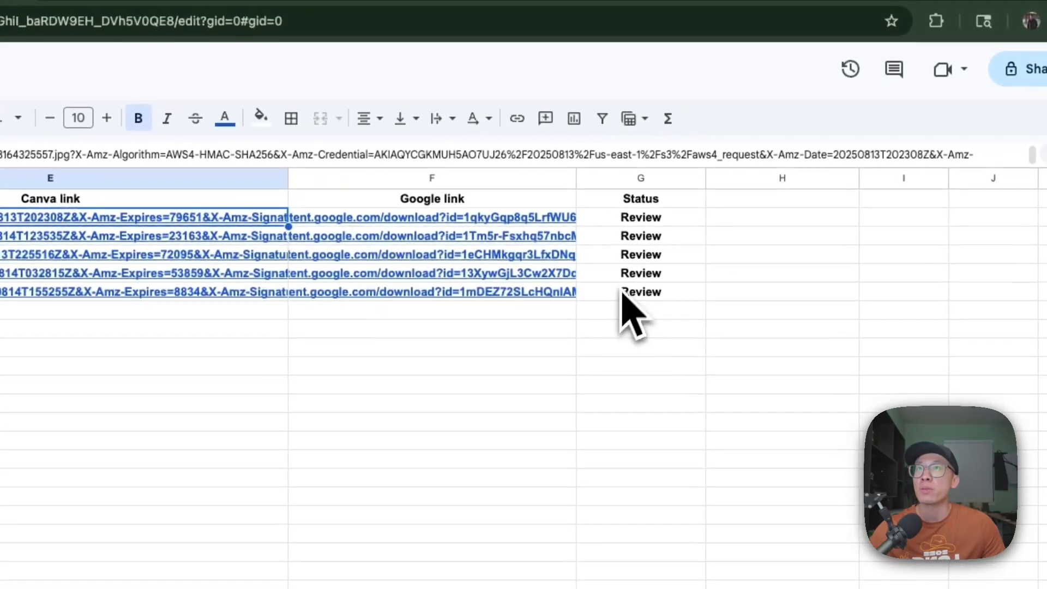
pyautogui.click(933, 252)
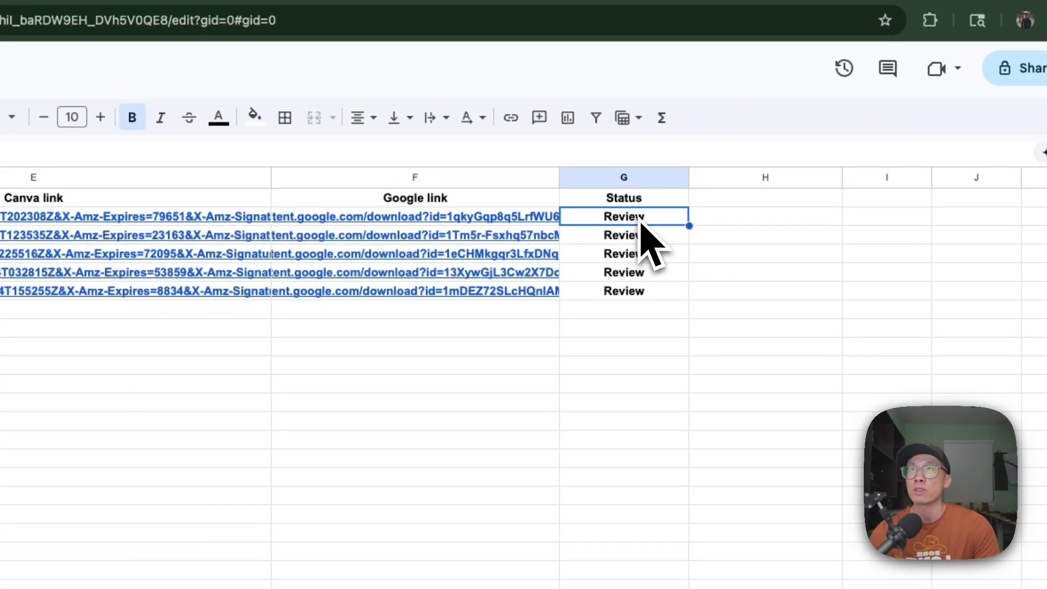
pyautogui.write('Approved')
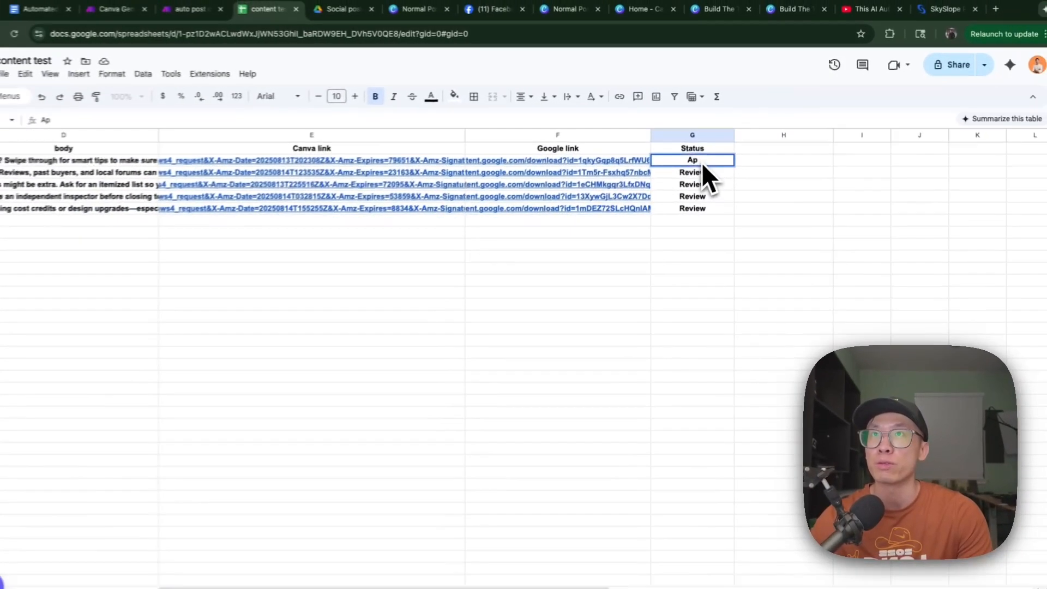
pyautogui.press('Return')
pyautogui.click(708, 158)
pyautogui.hotkey('shift', 'Down')
pyautogui.hotkey('shift', 'Down')
pyautogui.hotkey('shift', 'Down')
pyautogui.hotkey('shift', 'Down')
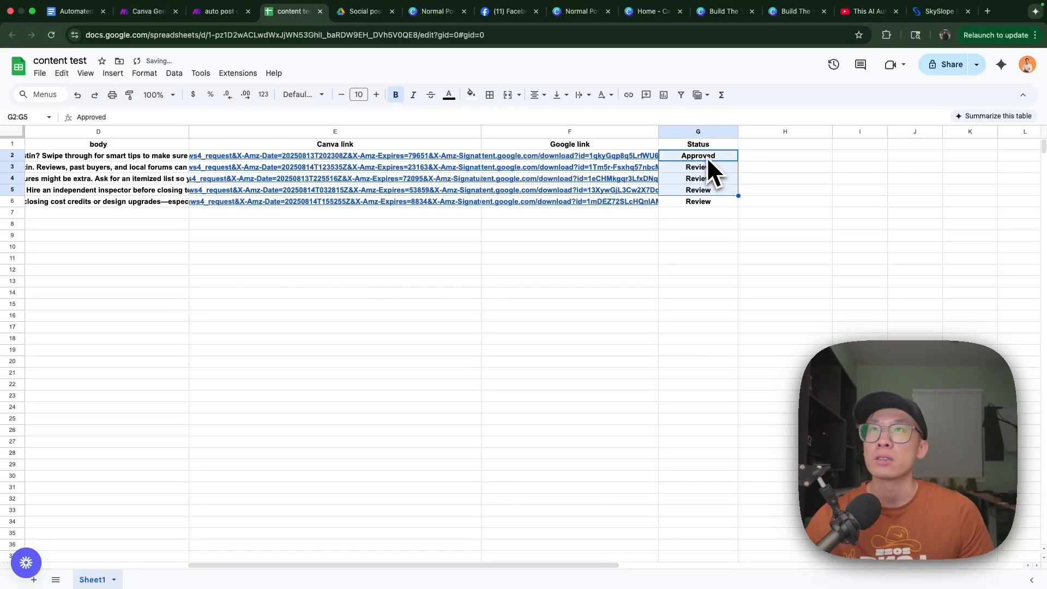
pyautogui.hotkey('ctrl', 'd')
# - Run the "auto post content to fb v2" scenario in Make once
pyautogui.click(225, 12)
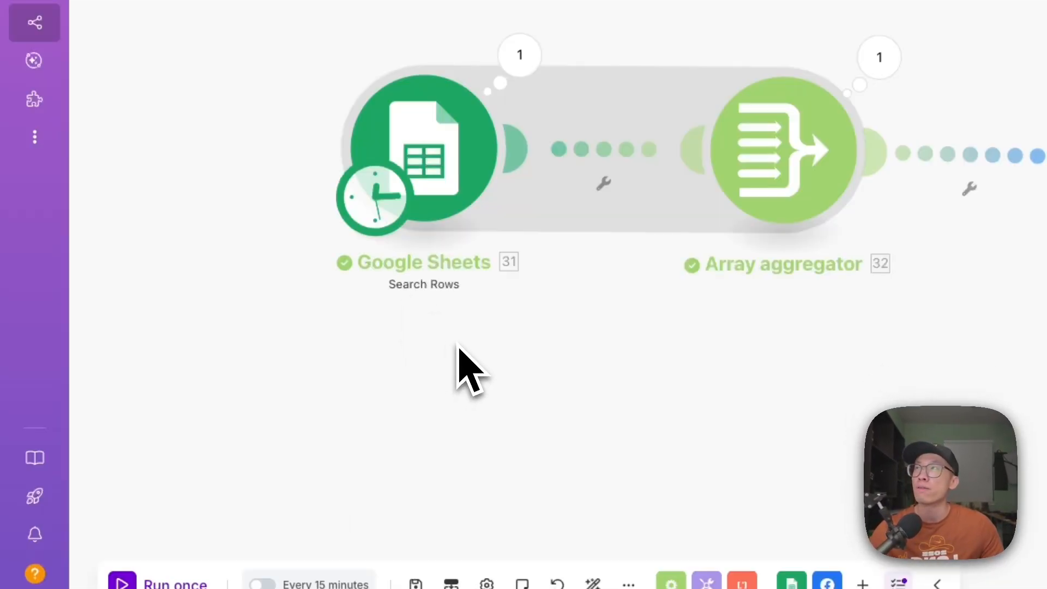
pyautogui.click(123, 583)
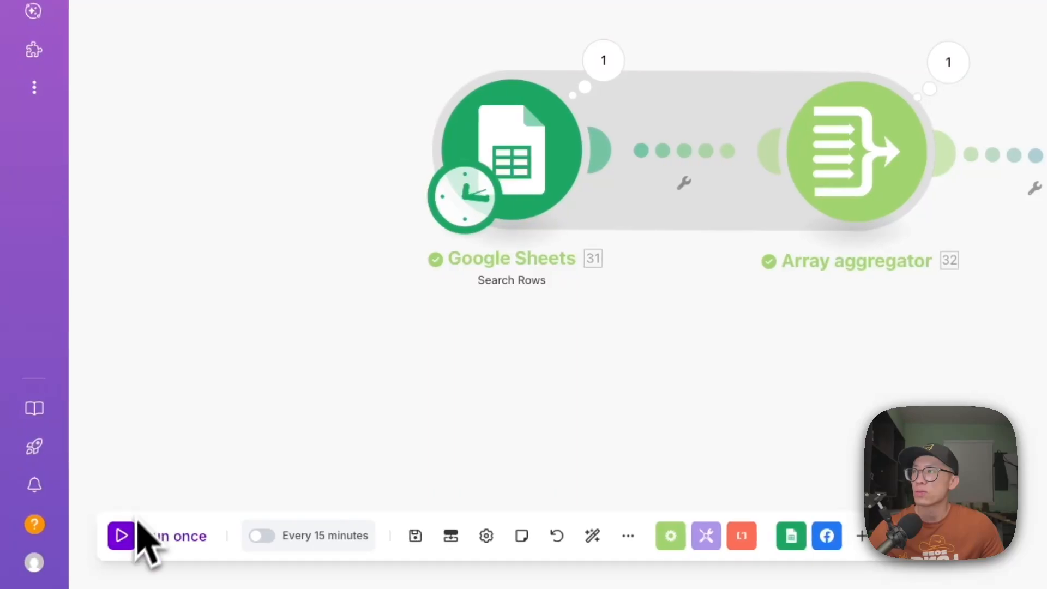
pyautogui.click(124, 537)
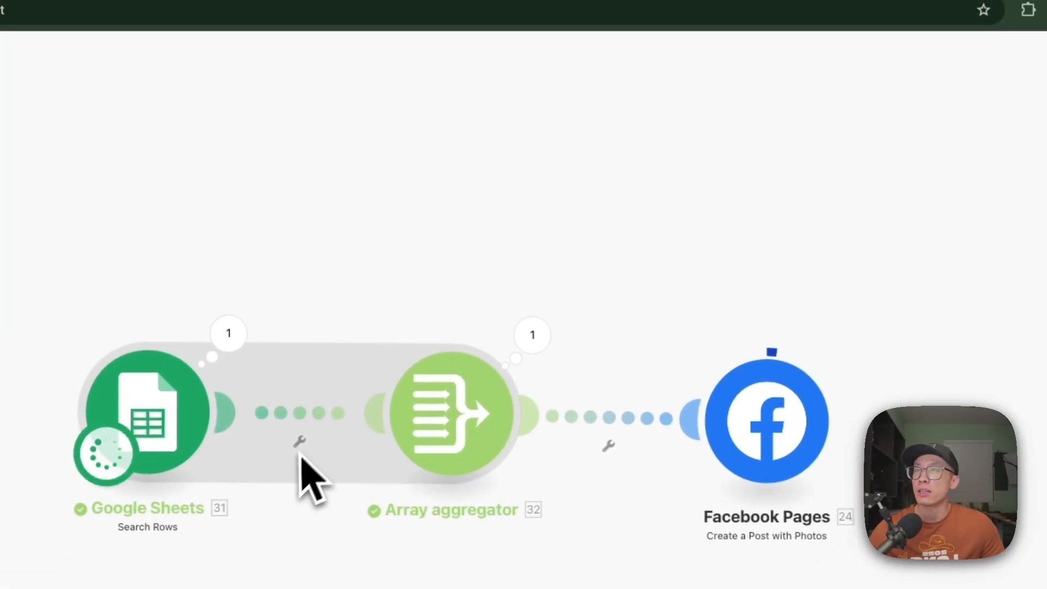
# - Refresh the Facebook page to check its feed, and move its browser tab beside the "auto post content to fb v2" scenario
pyautogui.click(607, 15)
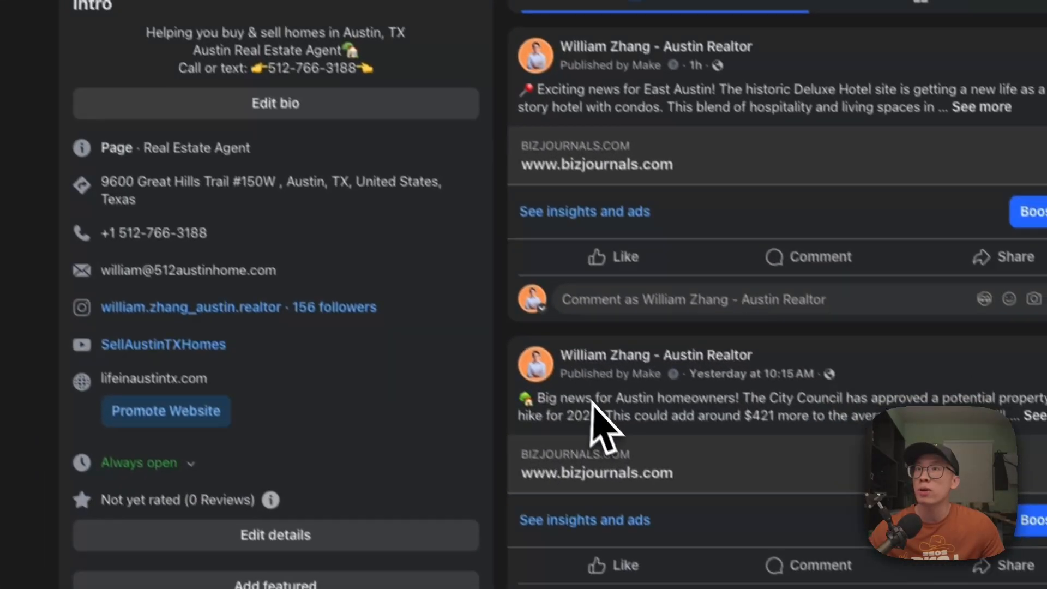
pyautogui.press('super+r')
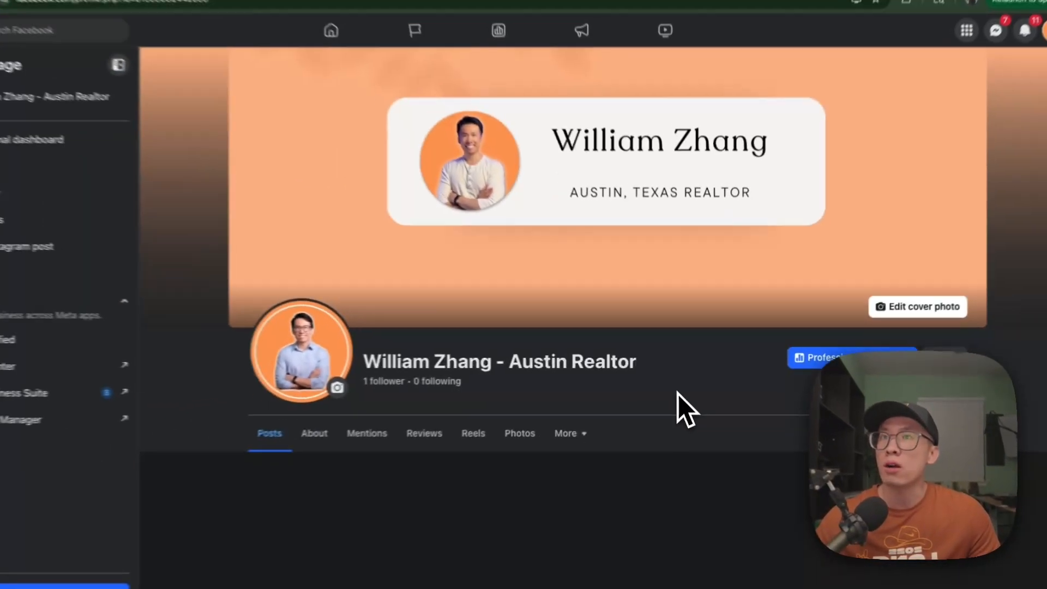
pyautogui.scroll(-4, 678, 394)
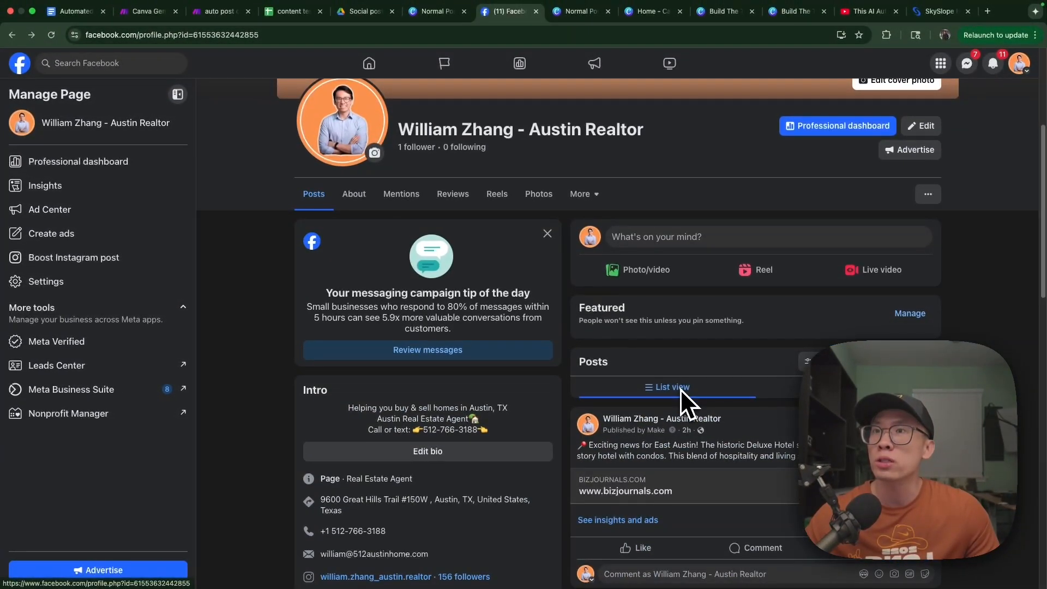
pyautogui.click(220, 11)
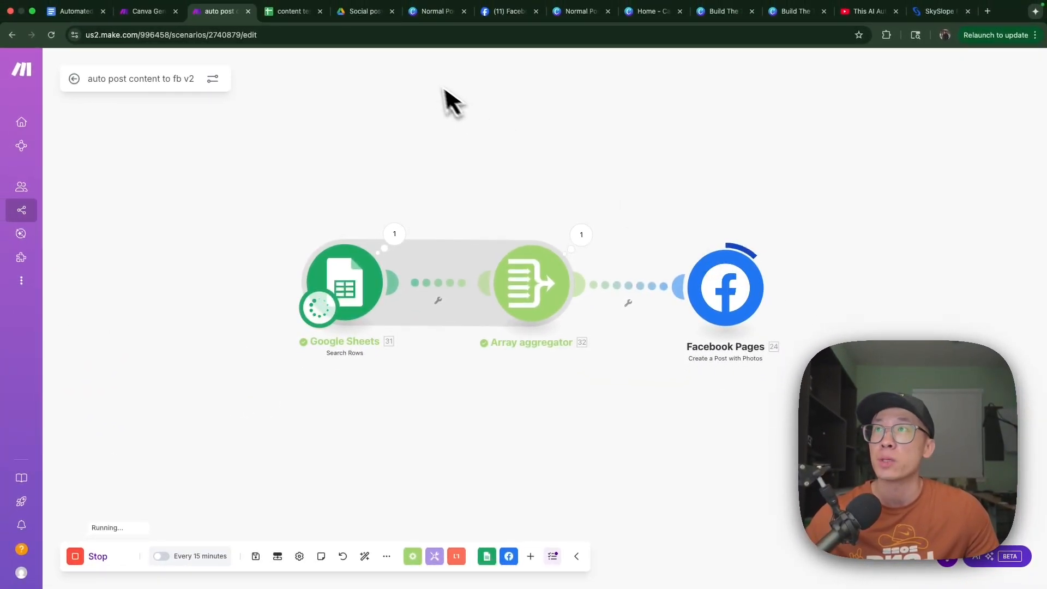
pyautogui.moveTo(516, 12); pyautogui.dragTo(284, 20)
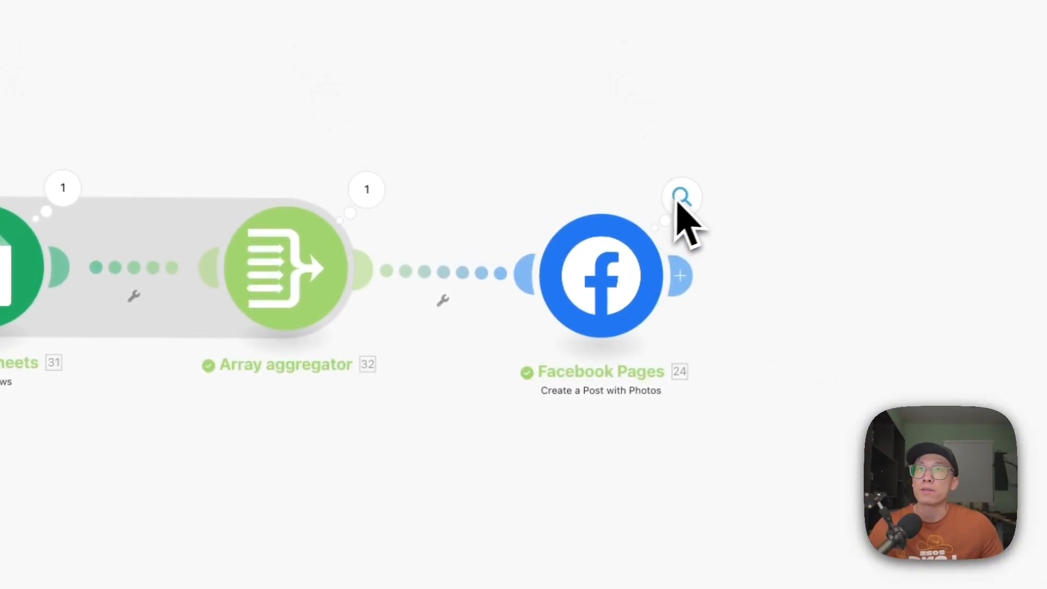
pyautogui.click(228, 15)
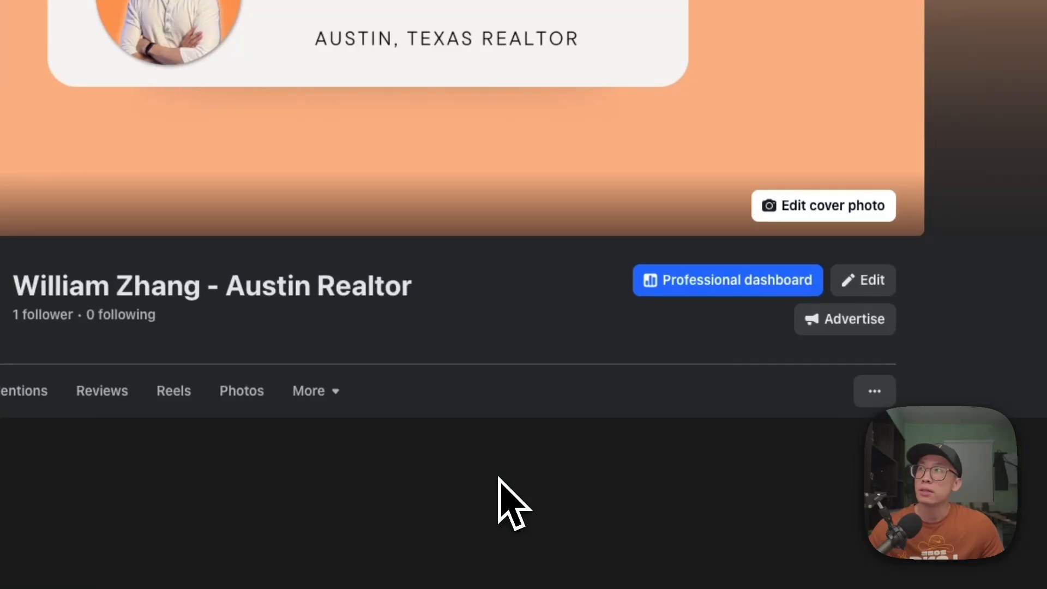
# - Review the newly published carousel post on the Facebook page, opening the hook image and the builder's reputation tip
pyautogui.scroll(-1, 501, 478)
pyautogui.scroll(-13, 501, 477)
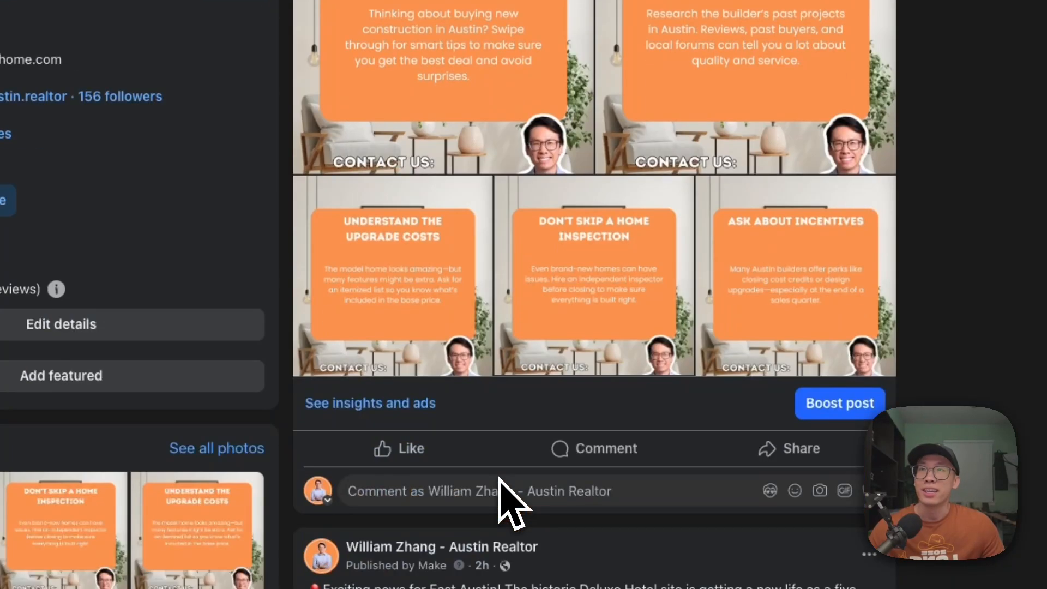
pyautogui.scroll(2, 501, 478)
pyautogui.click(489, 231)
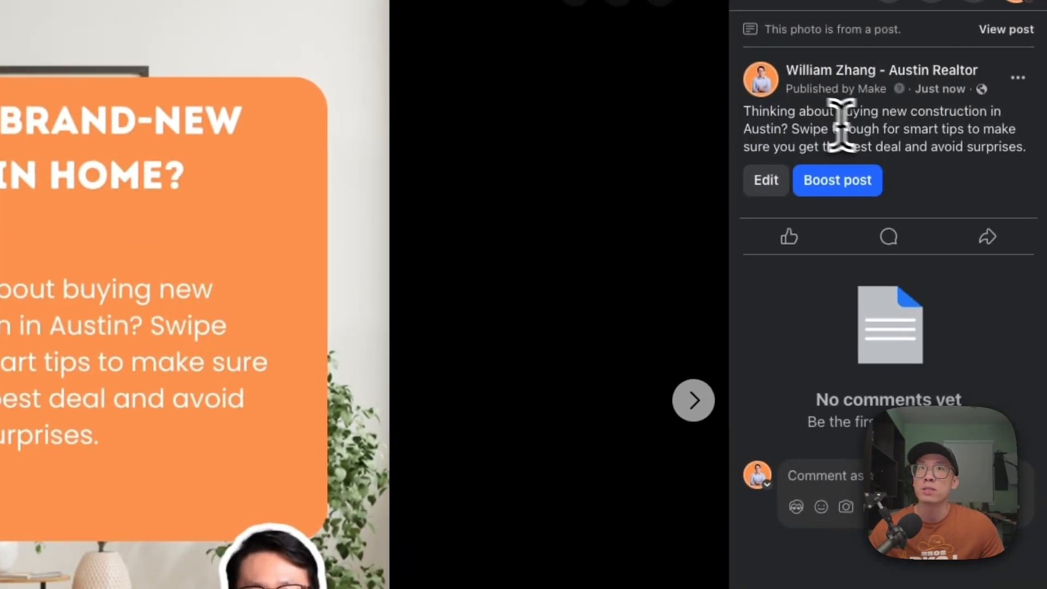
pyautogui.moveTo(770, 111); pyautogui.dragTo(925, 115)
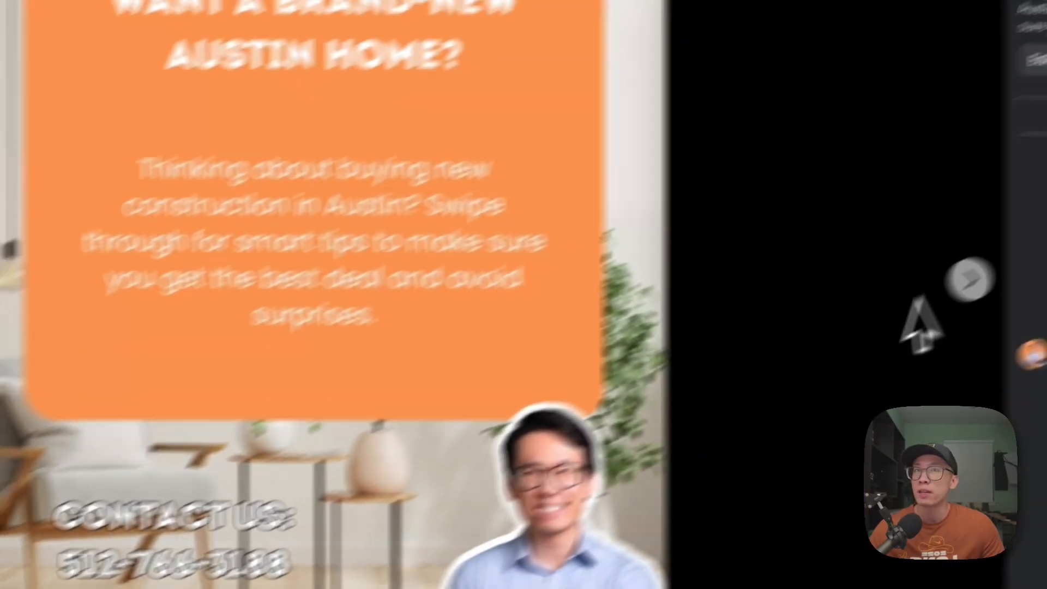
pyautogui.click(905, 276)
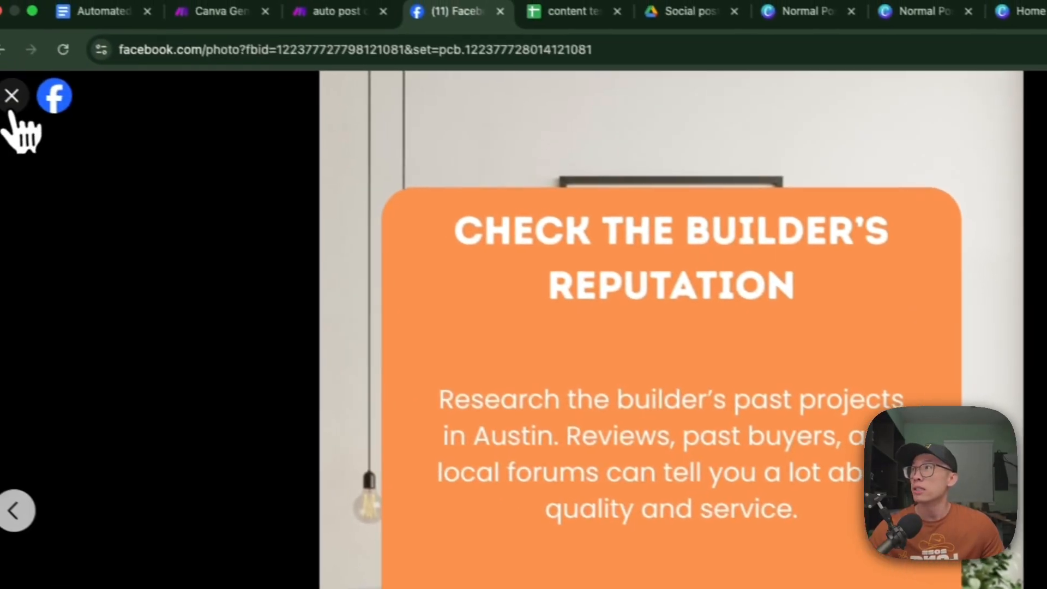
pyautogui.click(12, 99)
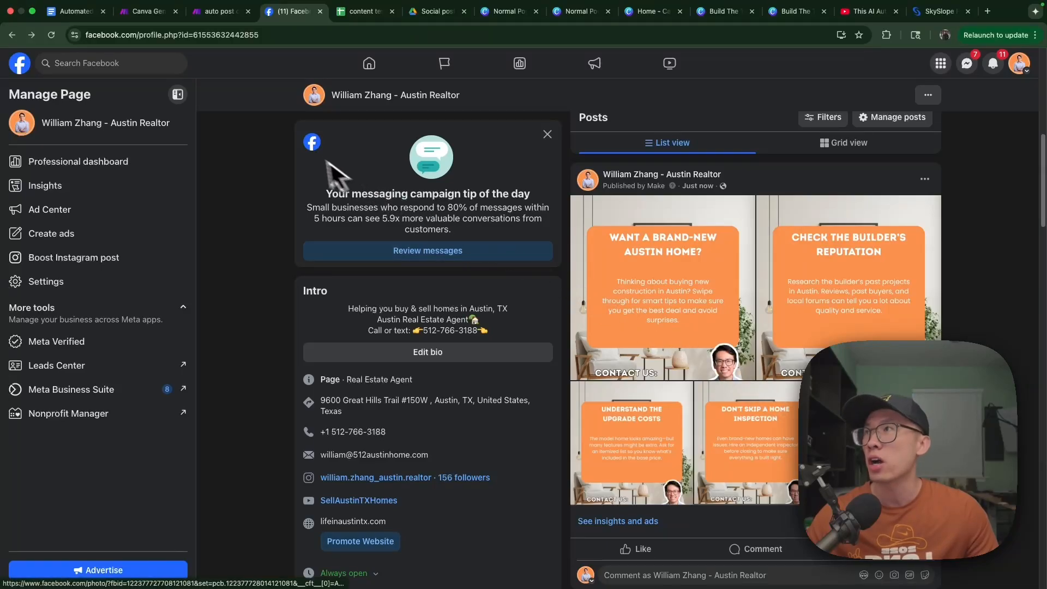
# - Open the "Canva Generate IG Post (better prompt)" scenario in Make and view its modules back to the OpenAI start
pyautogui.click(220, 15)
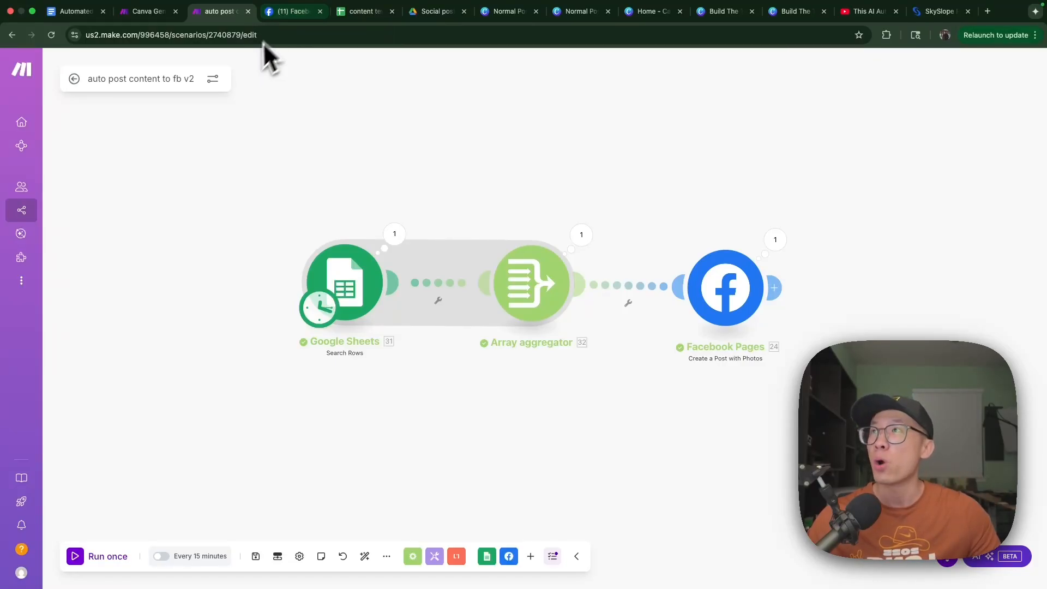
pyautogui.scroll(2, 324, 219)
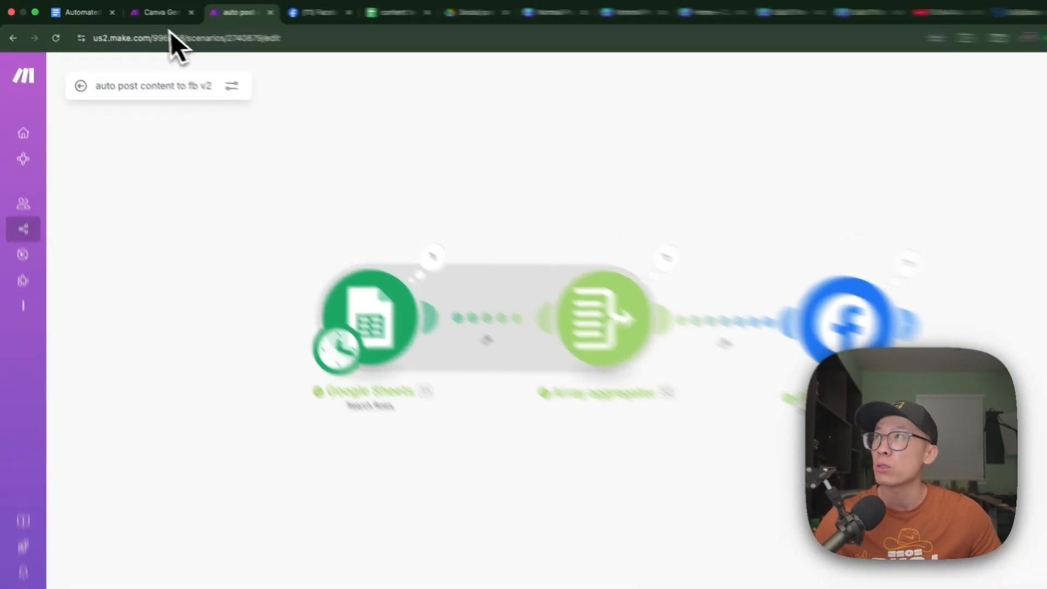
pyautogui.click(150, 12)
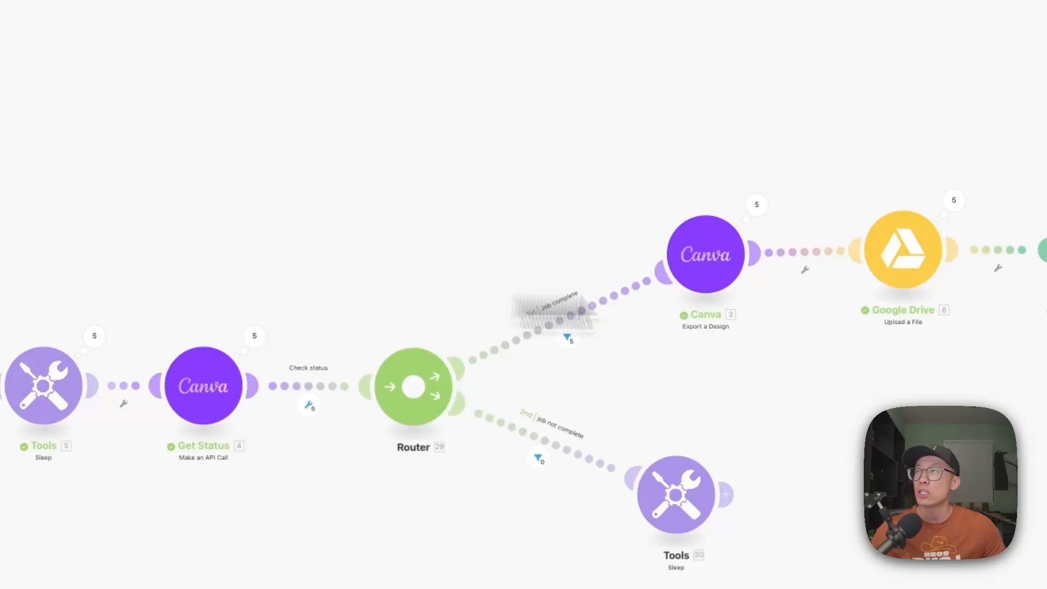
pyautogui.moveTo(546, 297); pyautogui.dragTo(1026, 297)
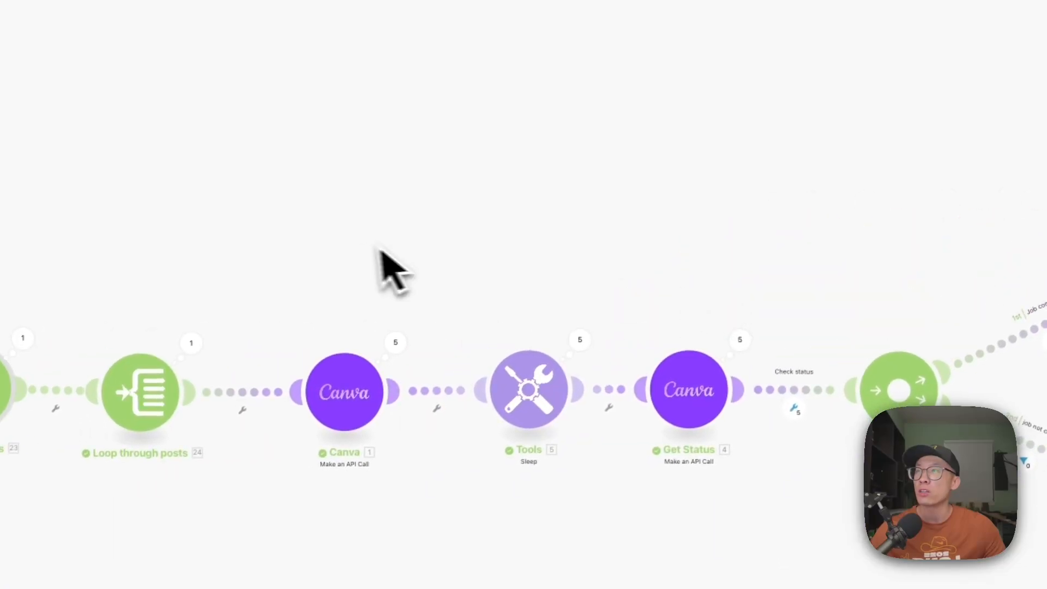
pyautogui.moveTo(381, 248); pyautogui.dragTo(919, 253)
pyautogui.moveTo(182, 290); pyautogui.dragTo(734, 286)
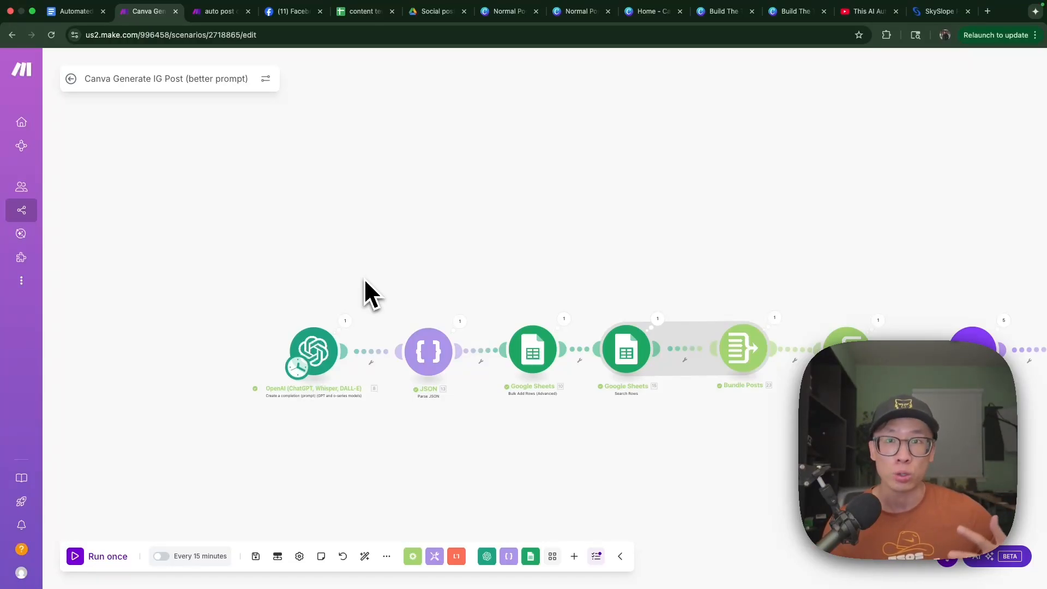
# - Open the OpenAI module and examine its model, response format and opening prompt instructions, highlighting "output json only"
pyautogui.scroll(3, 345, 360)
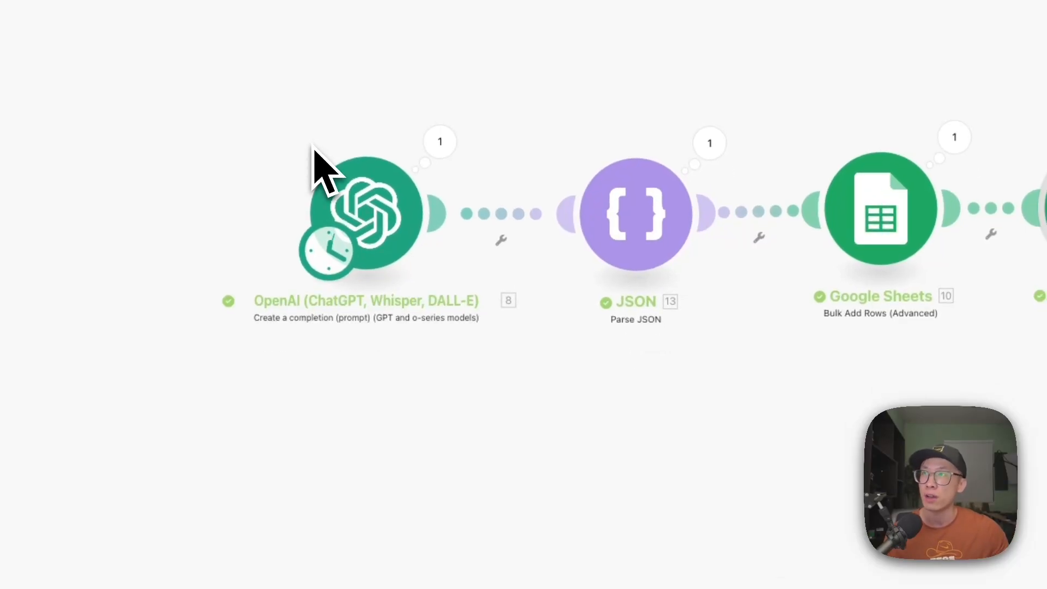
pyautogui.click(394, 235)
pyautogui.scroll(-5, 597, 304)
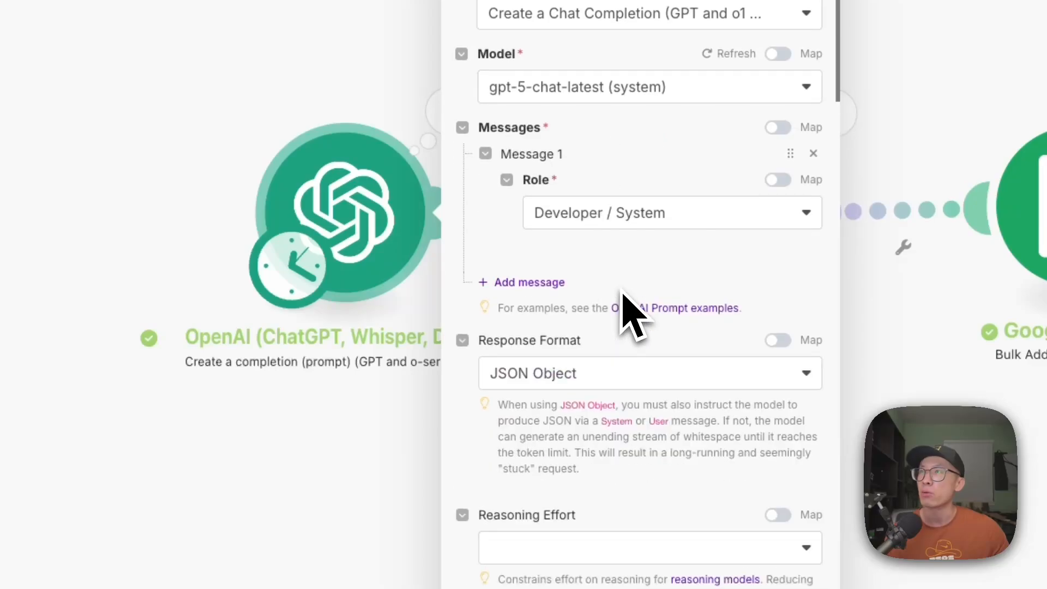
pyautogui.scroll(-3, 627, 310)
pyautogui.scroll(3, 627, 311)
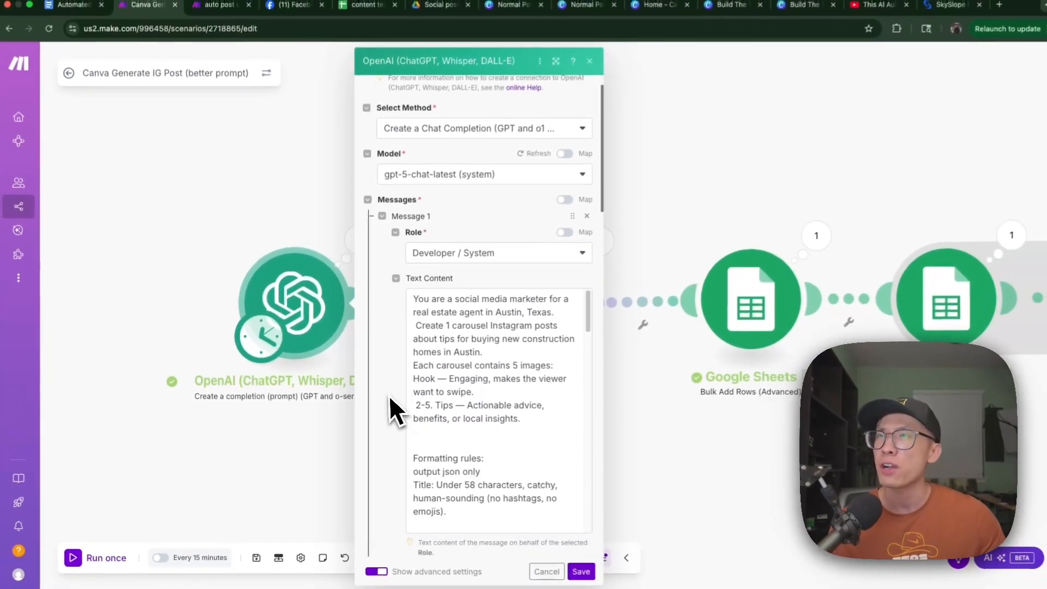
pyautogui.scroll(-2, 388, 409)
pyautogui.scroll(-2, 457, 411)
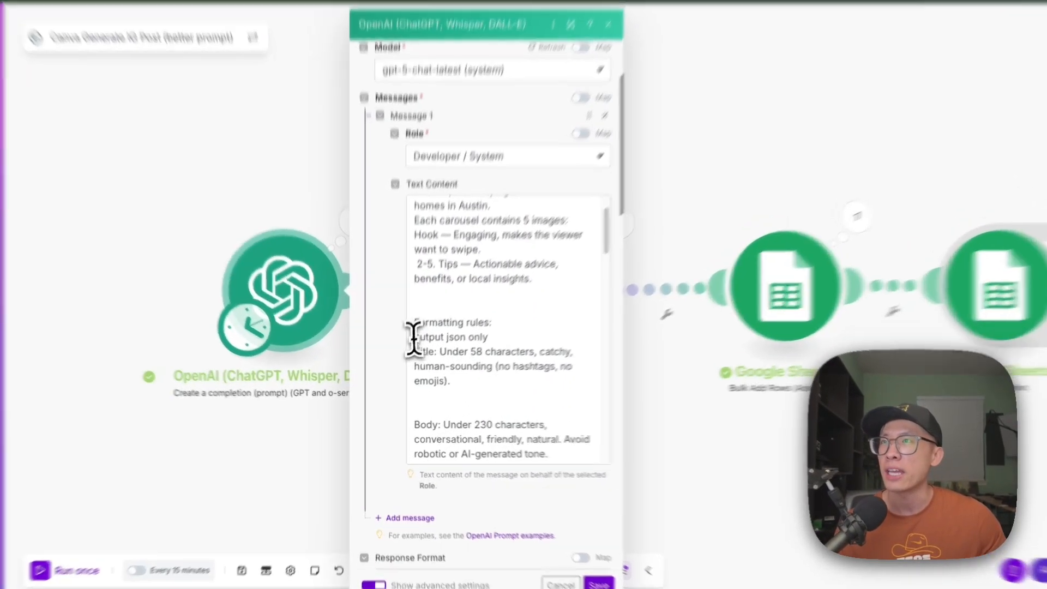
pyautogui.click(413, 338)
pyautogui.moveTo(413, 338); pyautogui.dragTo(497, 344)
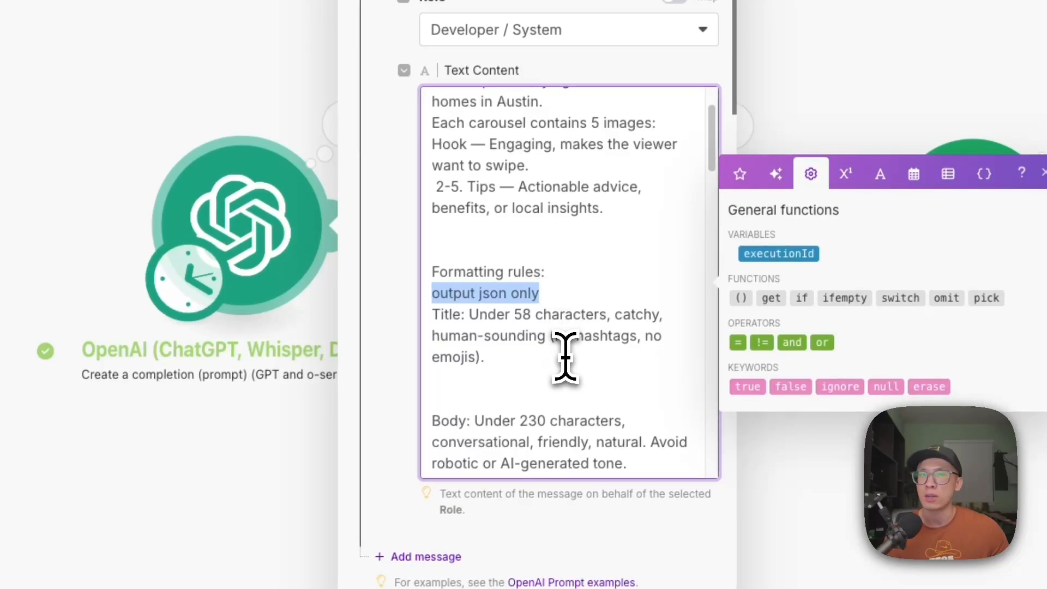
# - Read the rest of the OpenAI prompt, from the title, body and voice rules to the end of the JSON template
pyautogui.scroll(-5, 566, 357)
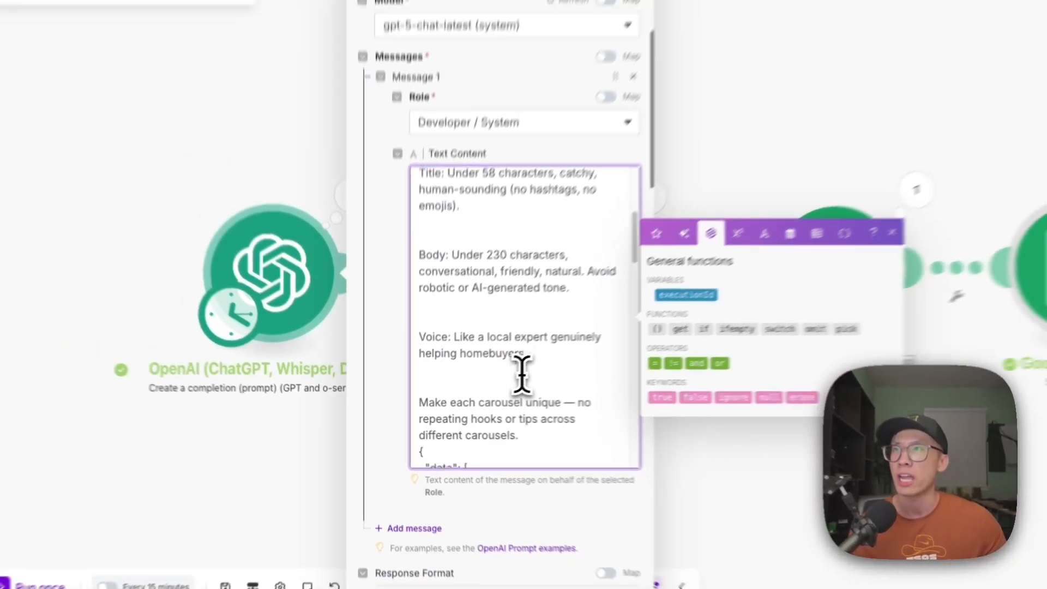
pyautogui.scroll(-10, 522, 374)
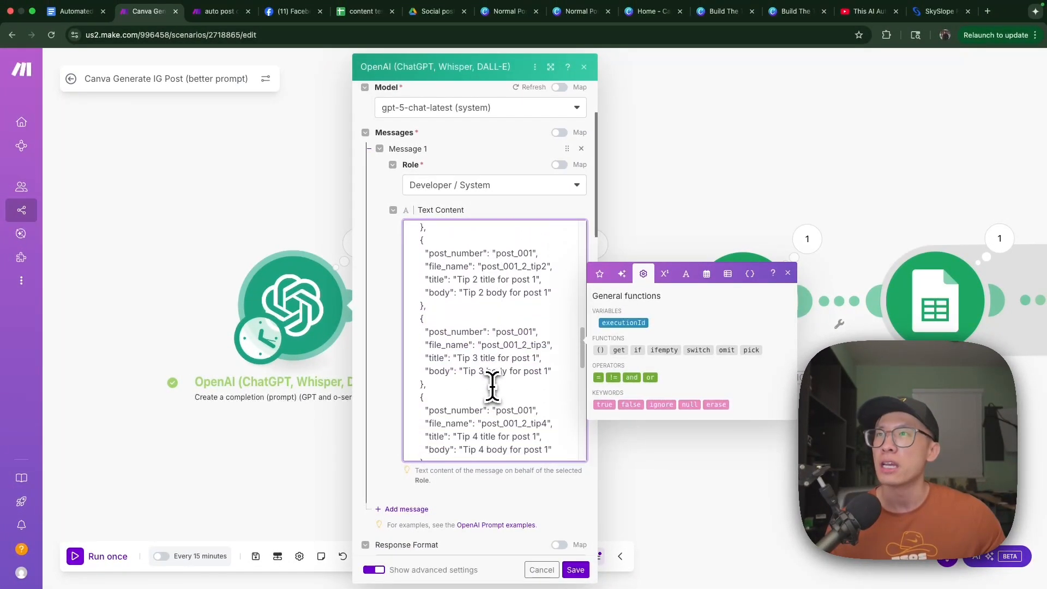
pyautogui.scroll(-2, 493, 387)
pyautogui.scroll(-10, 492, 387)
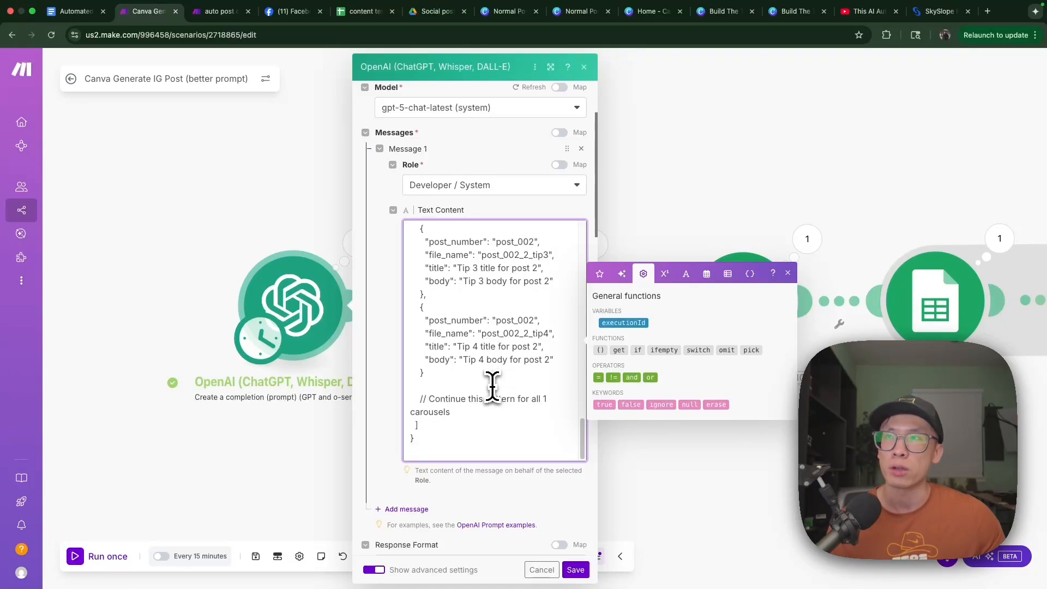
pyautogui.scroll(-1, 493, 387)
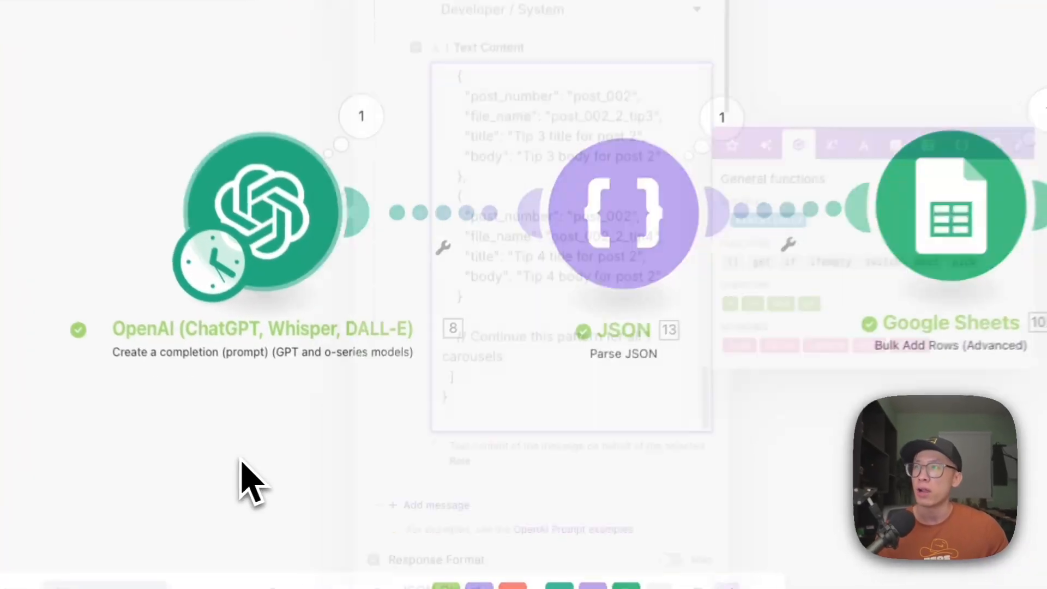
# - Inspect the Parse JSON and Bulk Add Rows module settings and check the matching columns in the content test sheet
pyautogui.click(644, 218)
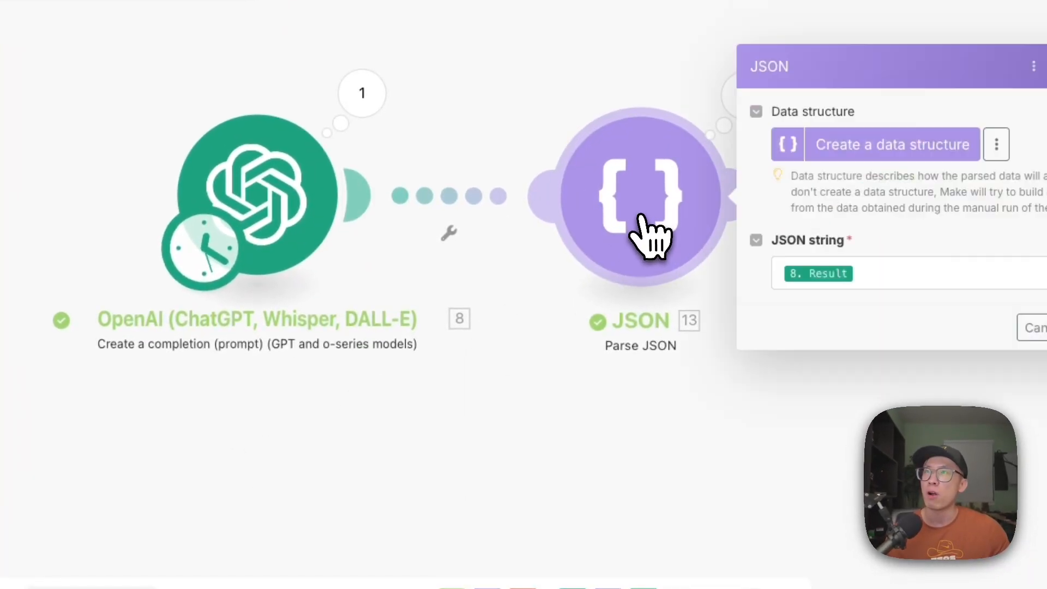
pyautogui.click(837, 467)
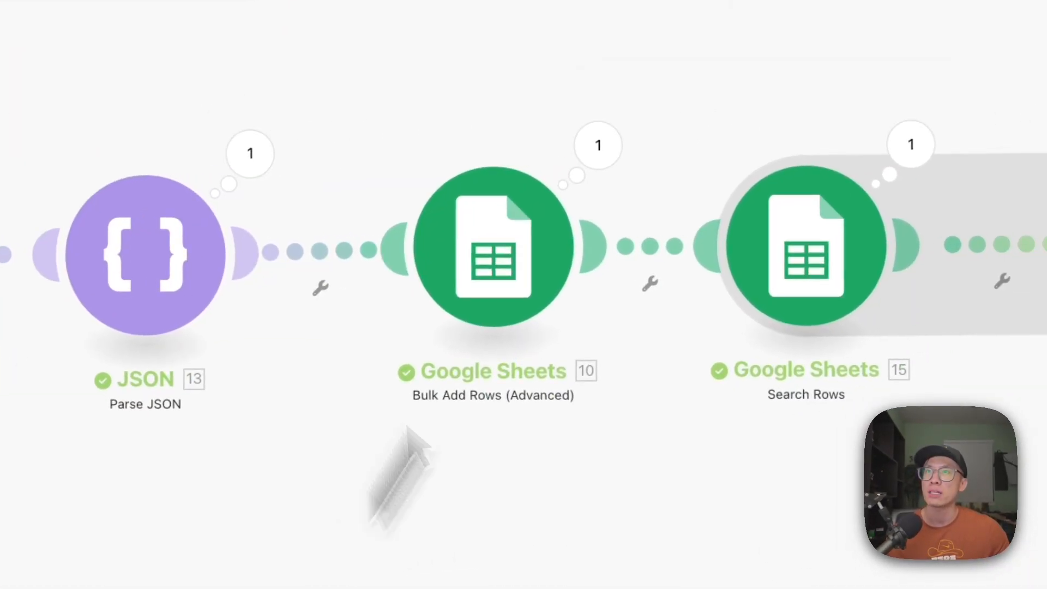
pyautogui.click(525, 228)
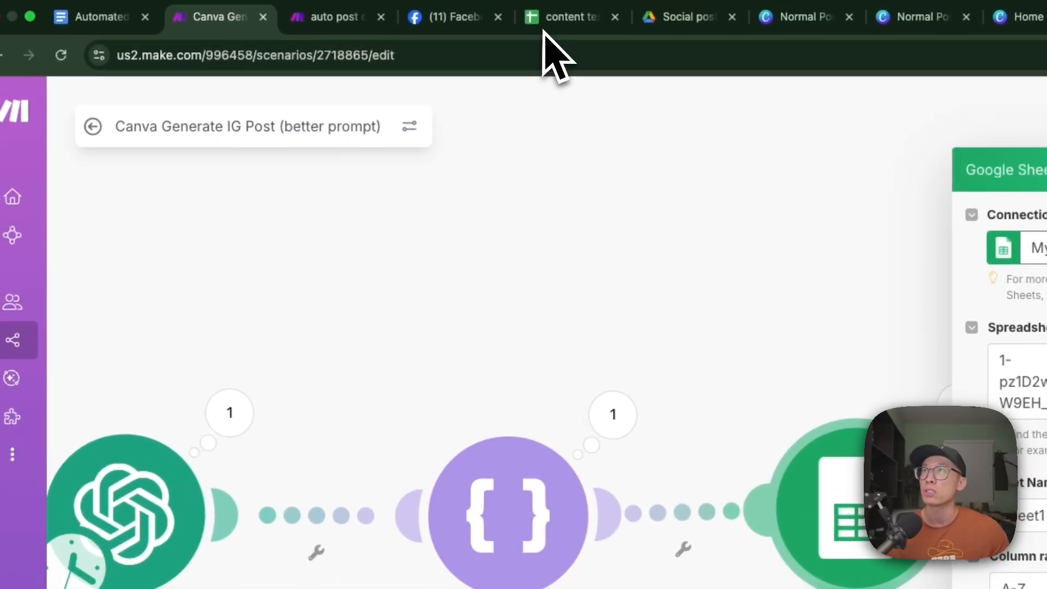
pyautogui.click(546, 33)
pyautogui.hscroll(-8, 344, 416)
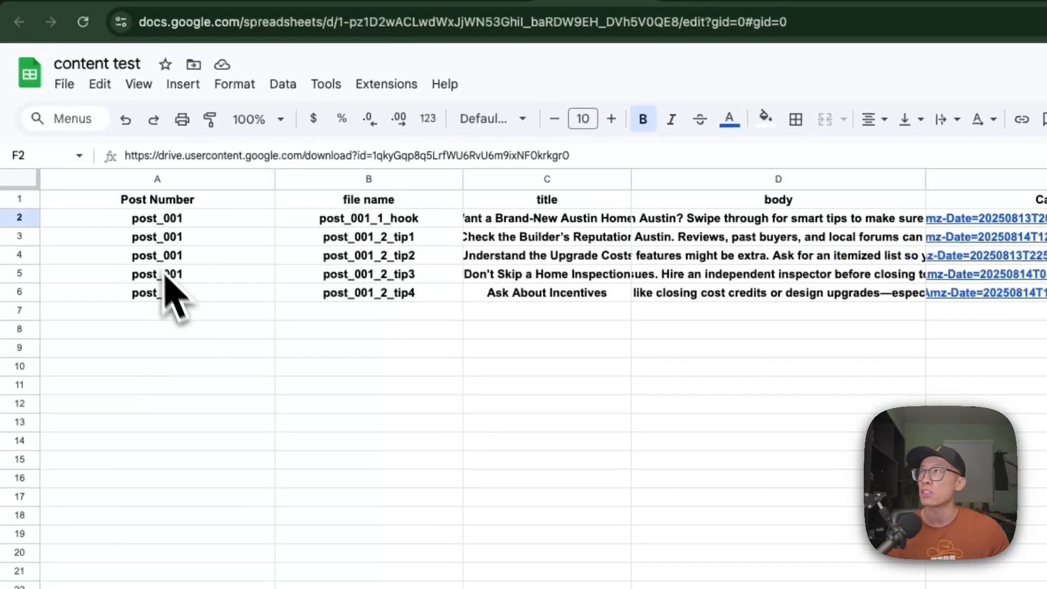
# - Check the hook row's post number, file name, title and body cells in the content test sheet
pyautogui.click(144, 224)
pyautogui.press('Right')
pyautogui.press('Right')
pyautogui.press('Right')
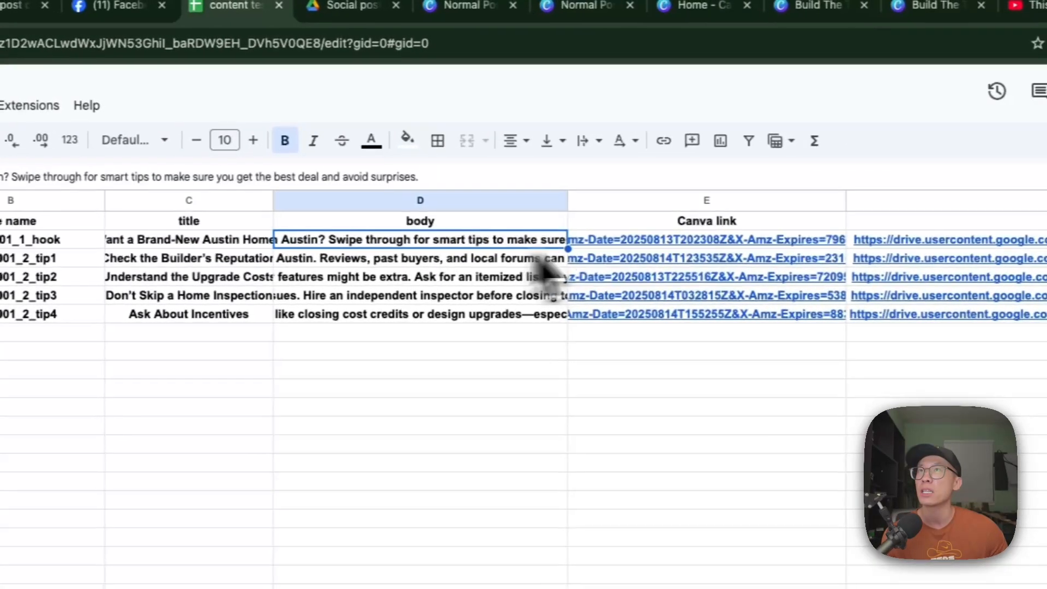
pyautogui.press('Right')
pyautogui.press('Right')
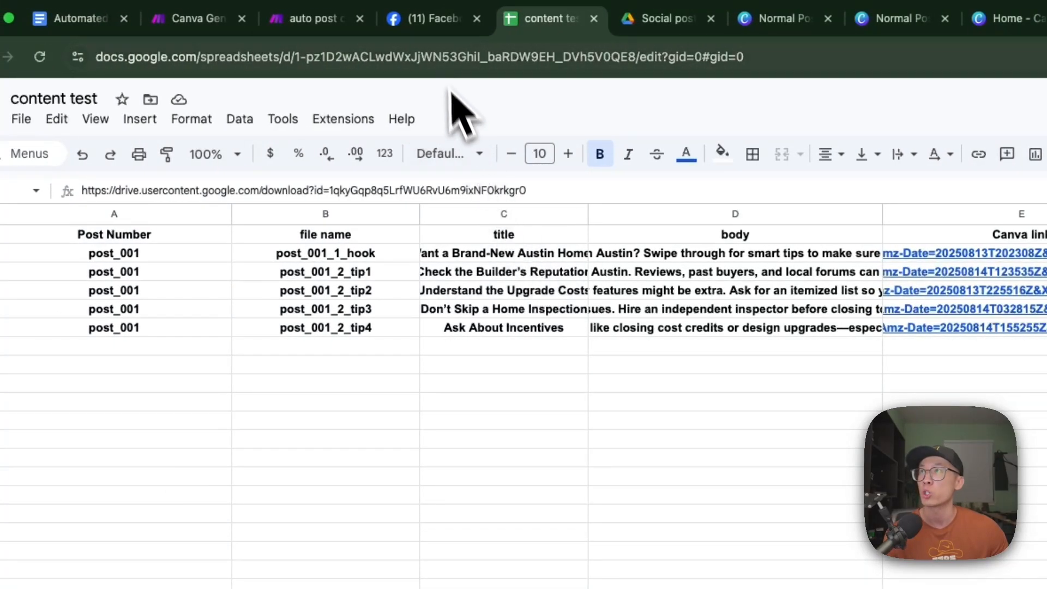
# - Switch to Make and re-examine the OpenAI module's JSON template in the prompt and its Response Format options
pyautogui.click(191, 22)
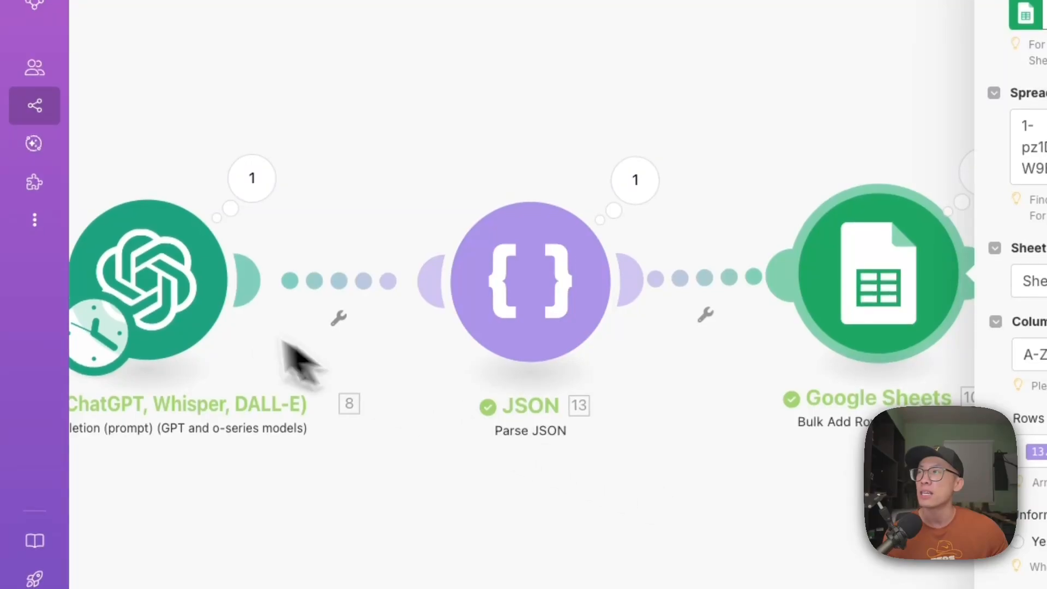
pyautogui.click(201, 319)
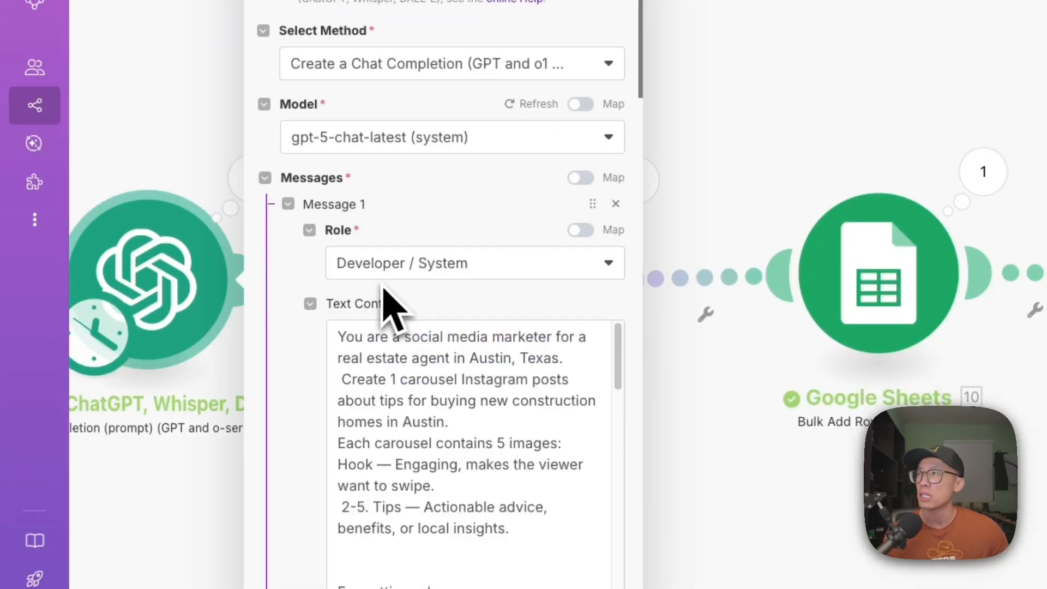
pyautogui.scroll(-15, 404, 425)
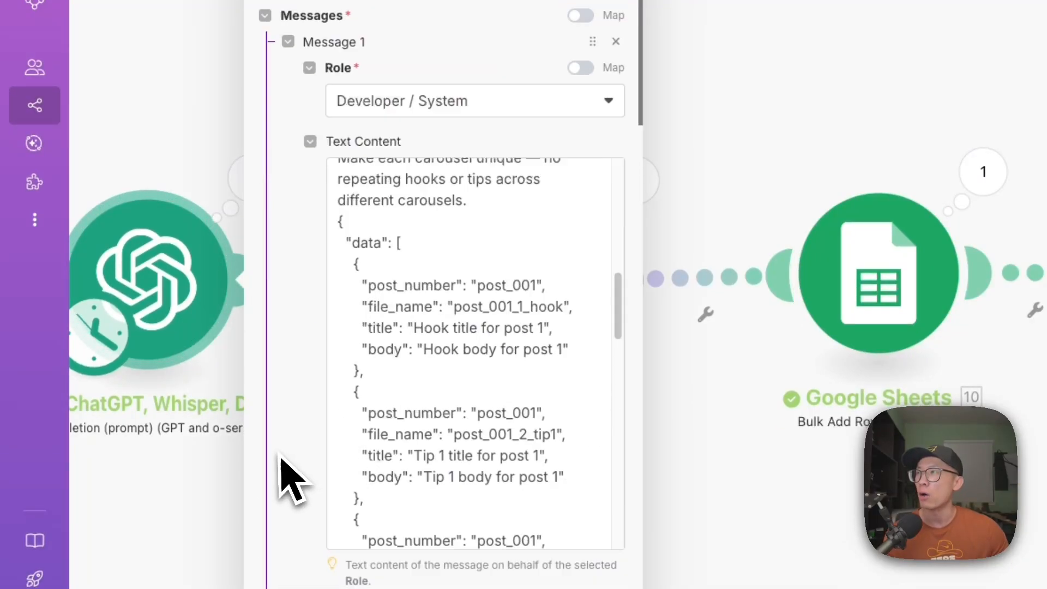
pyautogui.click(413, 213)
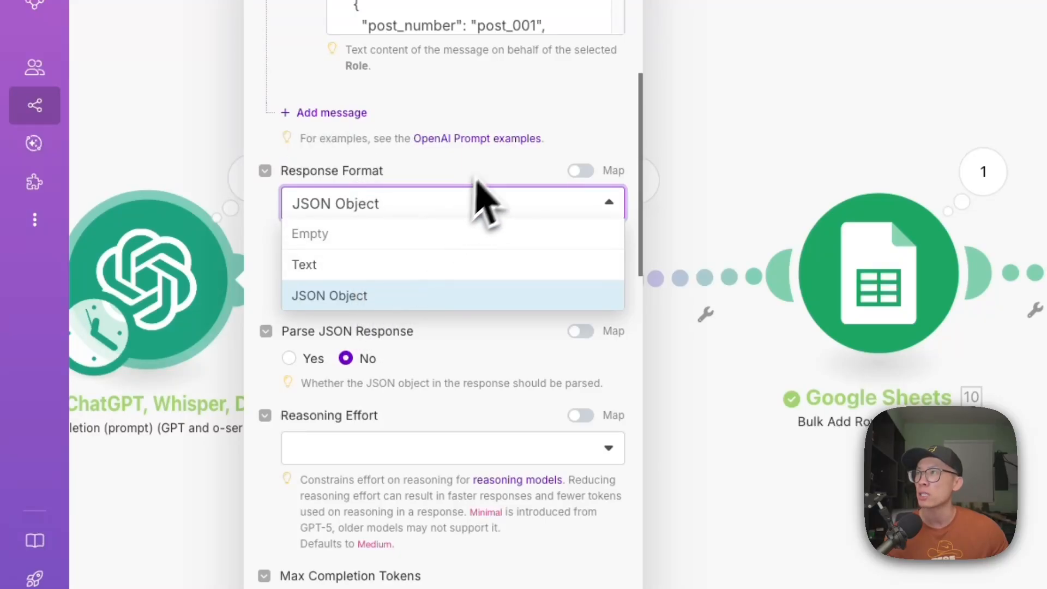
pyautogui.click(498, 177)
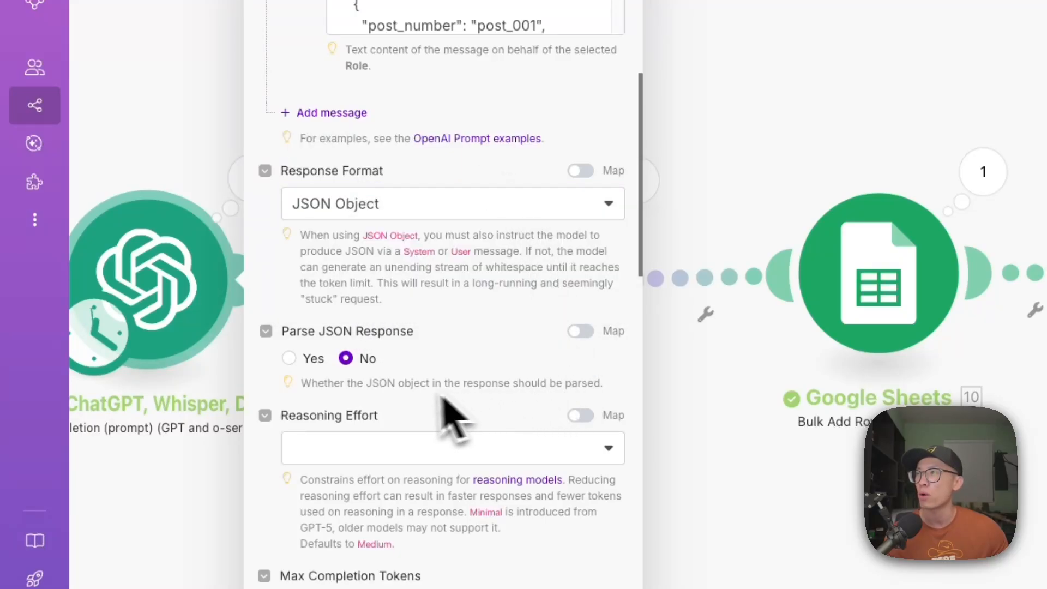
pyautogui.click(713, 491)
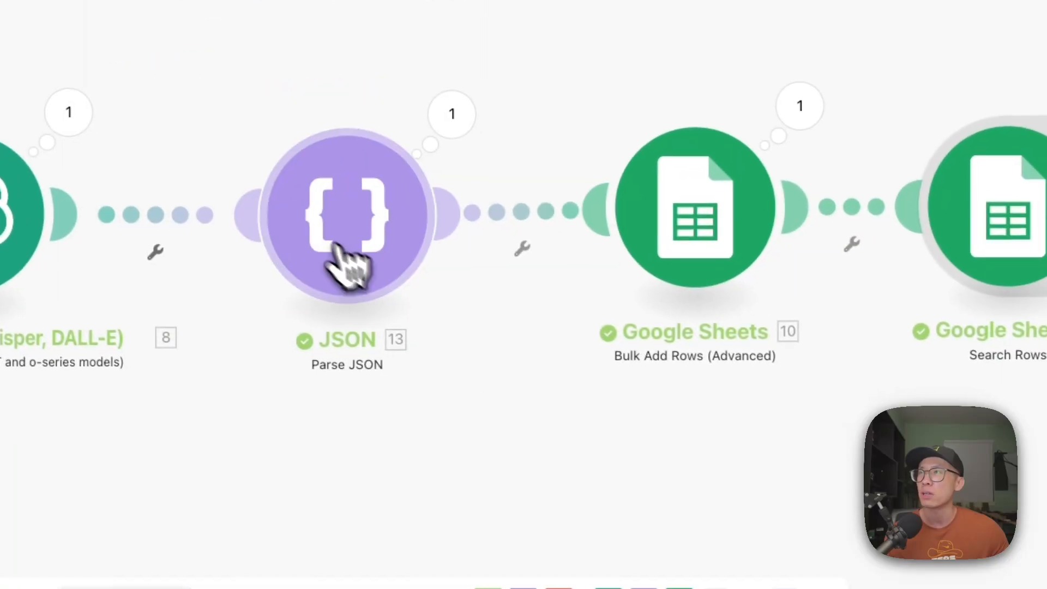
# - Follow the scenario from Parse JSON through Bulk Add Rows, Search Rows and Bundle Posts to Loop through posts
pyautogui.click(322, 251)
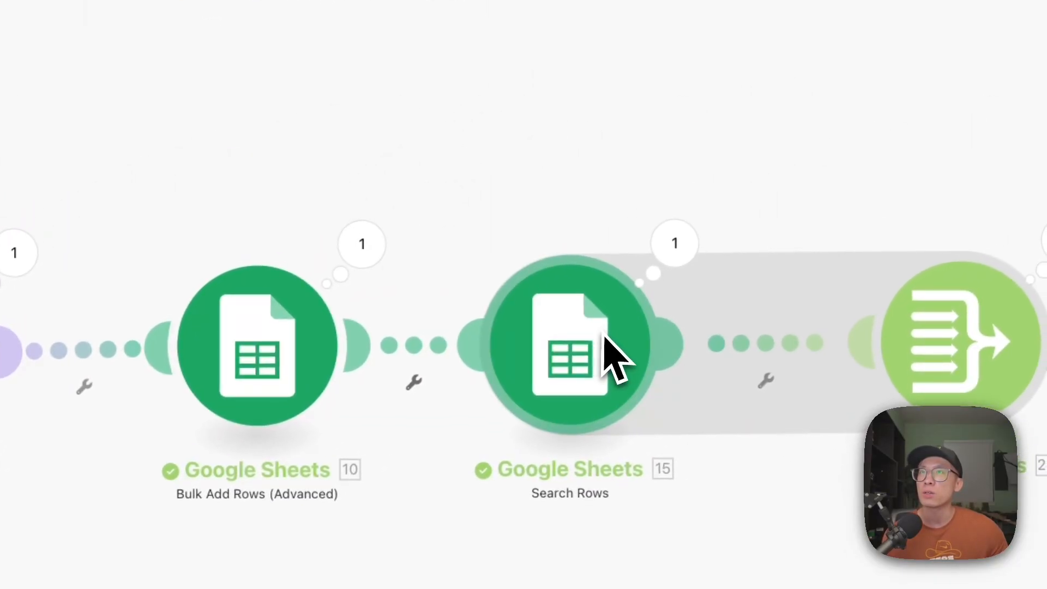
pyautogui.moveTo(755, 398); pyautogui.dragTo(394, 386)
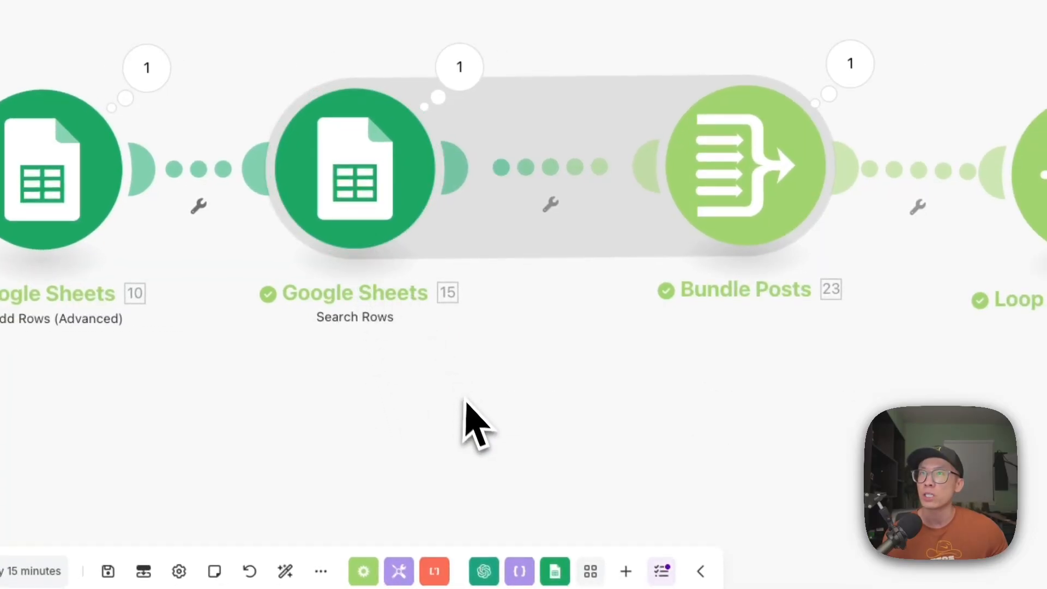
pyautogui.scroll(-3, 466, 403)
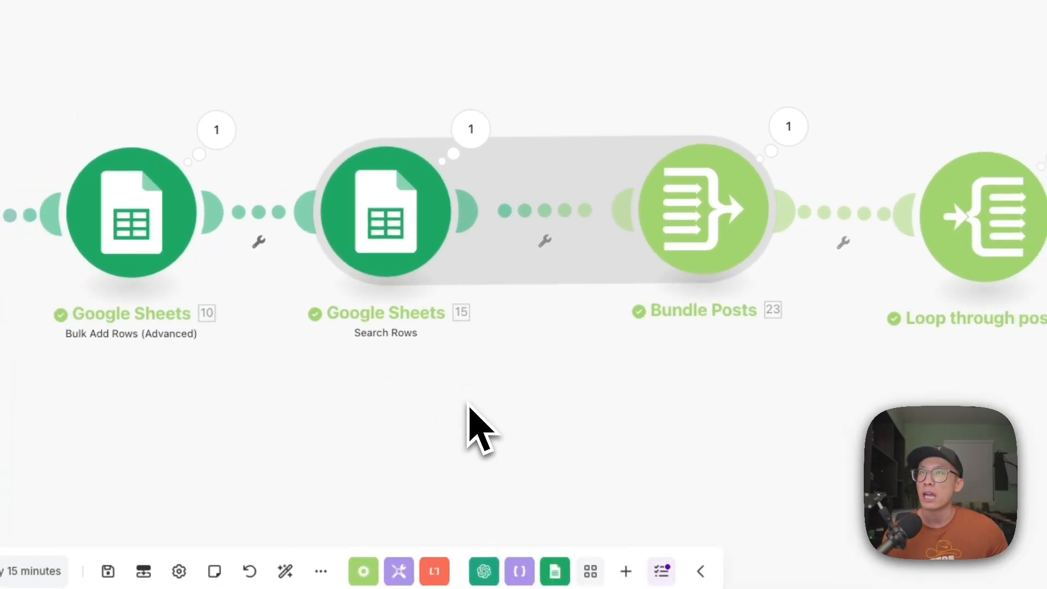
pyautogui.moveTo(700, 498); pyautogui.dragTo(564, 497)
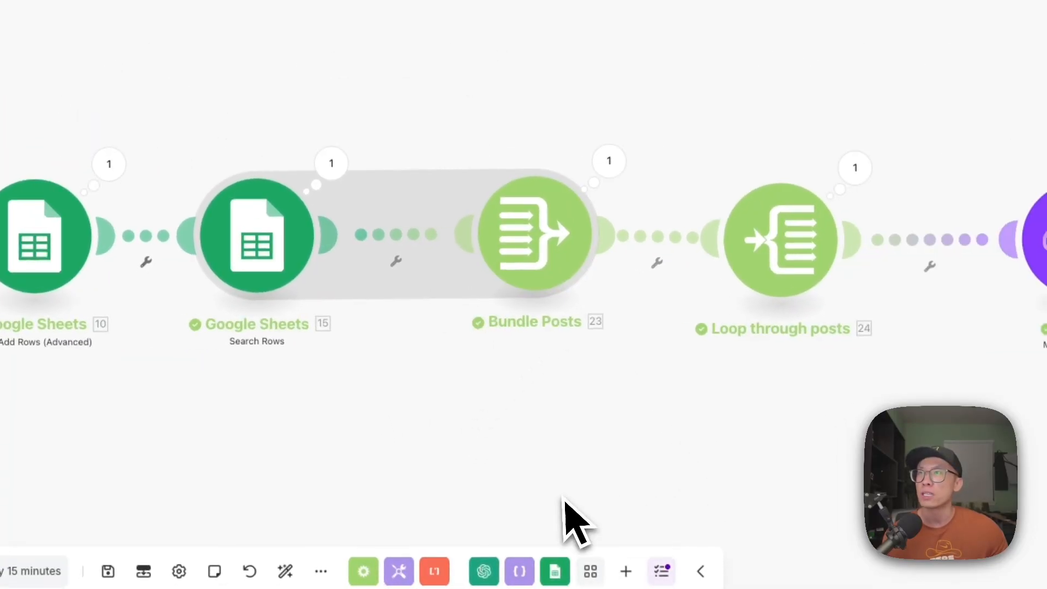
# - Switch to the Normal Post Template in Canva and highlight its title and body placeholder text
pyautogui.click(418, 16)
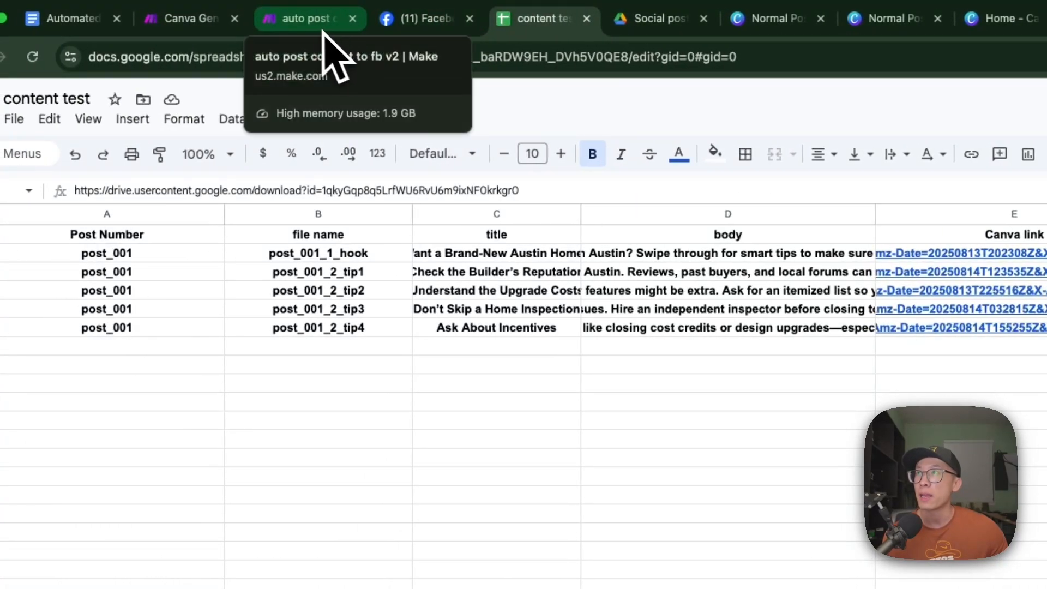
pyautogui.click(317, 20)
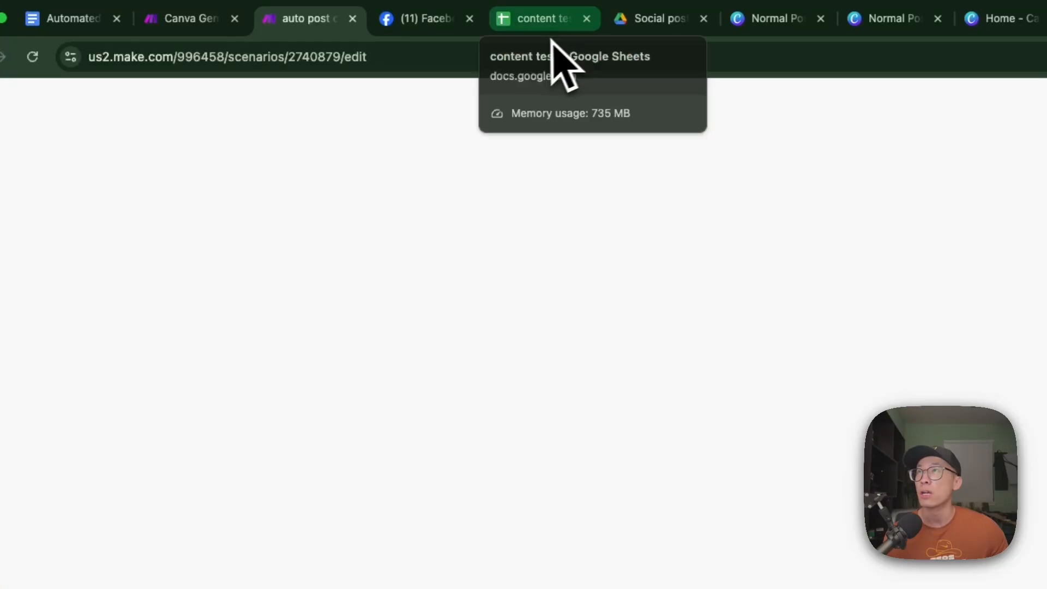
pyautogui.click(190, 20)
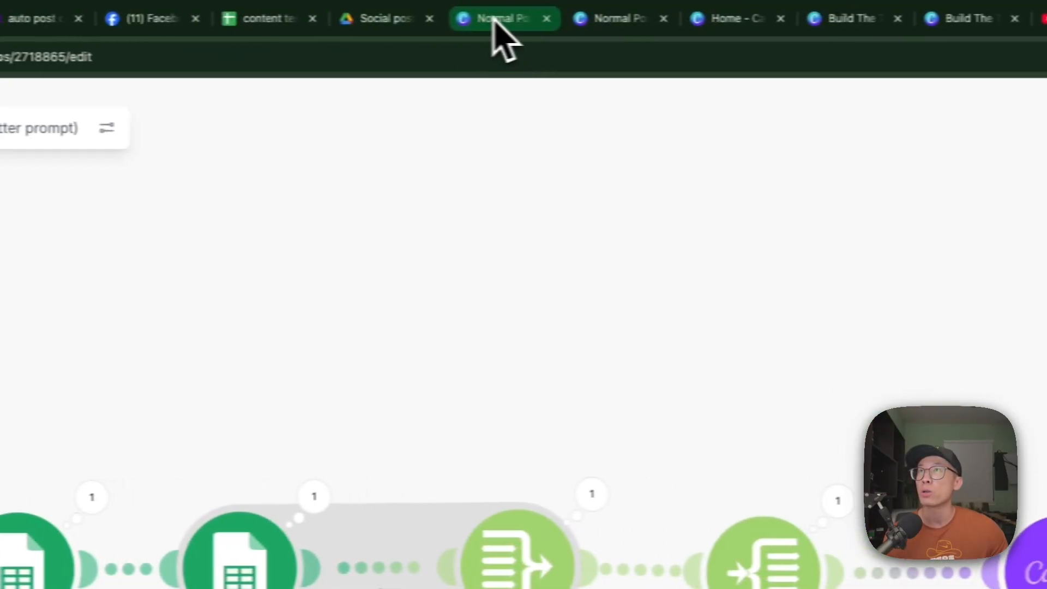
pyautogui.click(797, 19)
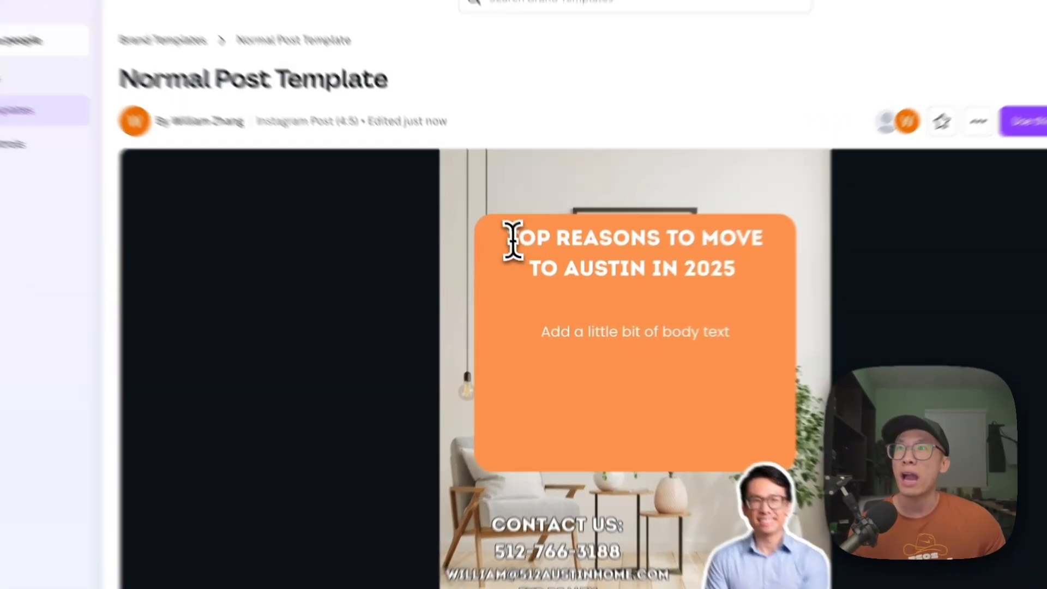
pyautogui.moveTo(523, 258); pyautogui.dragTo(690, 282)
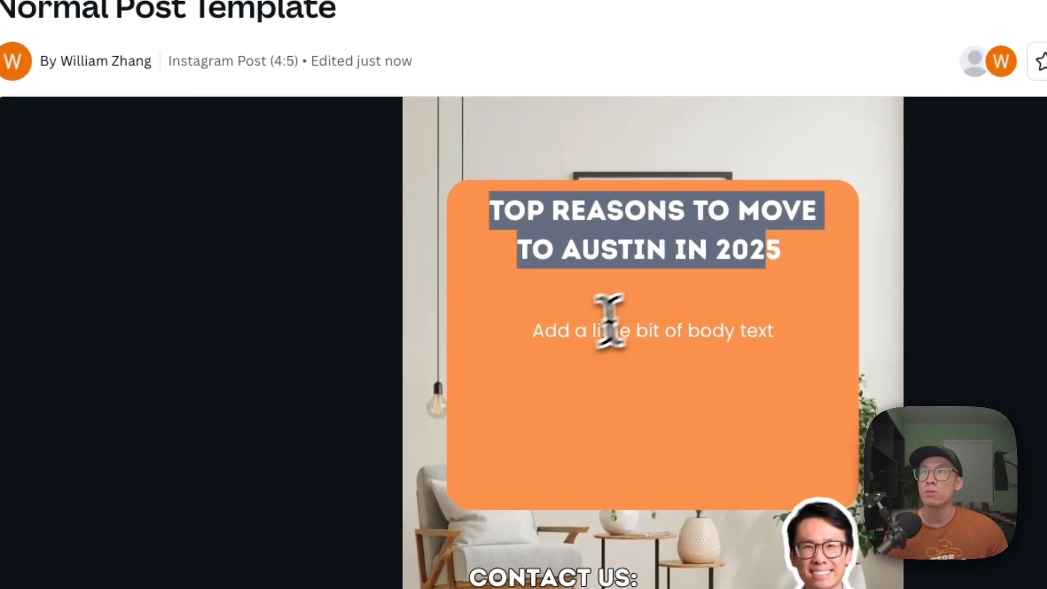
pyautogui.moveTo(575, 331); pyautogui.dragTo(681, 331)
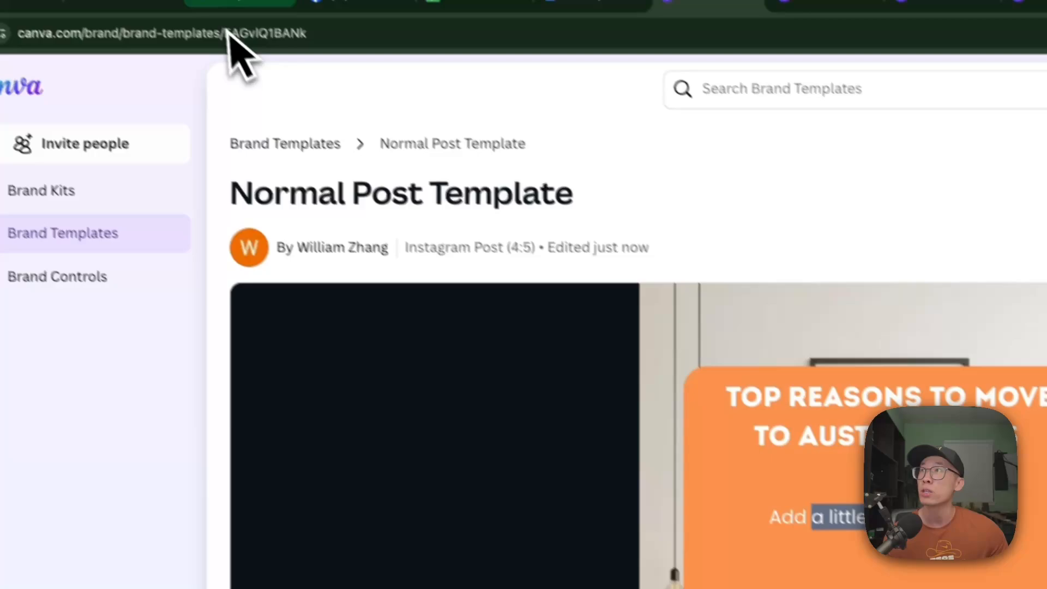
# - Return to the Canva Generate IG Post scenario in Make and inspect the Canva Export a Design module's settings
pyautogui.click(256, 17)
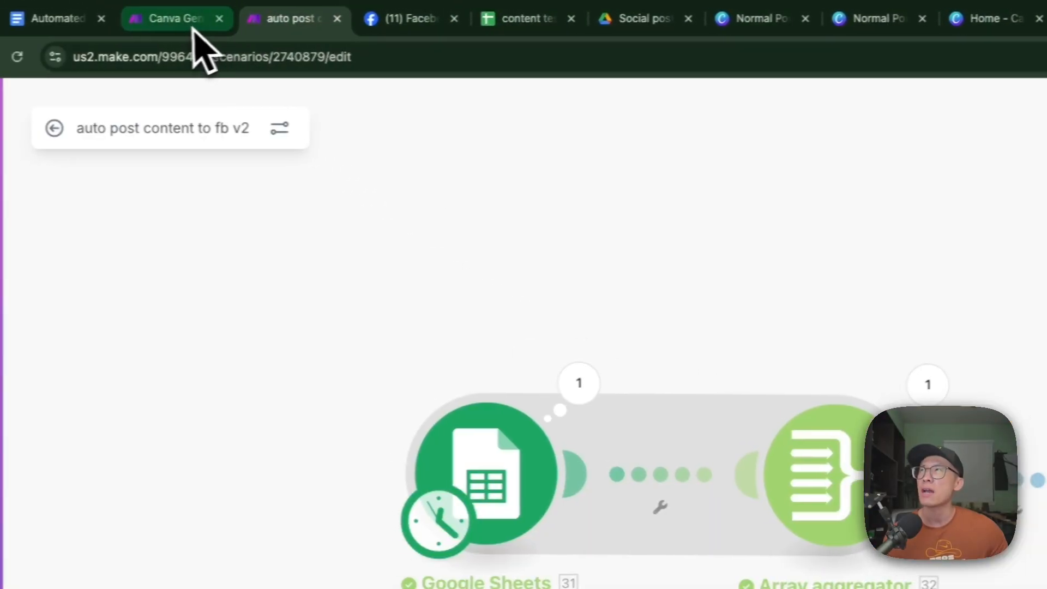
pyautogui.click(150, 18)
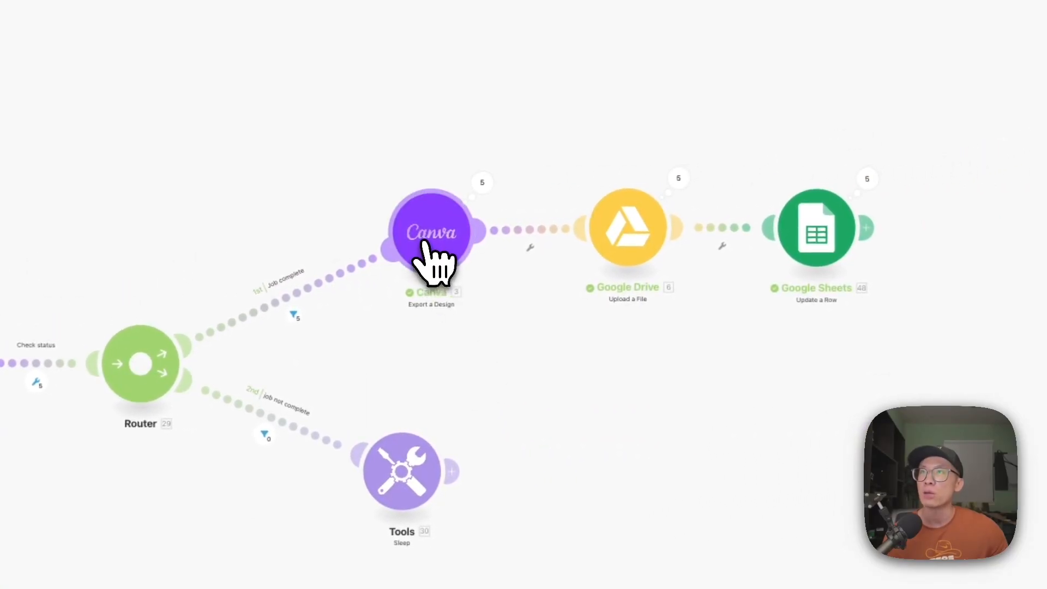
pyautogui.click(425, 240)
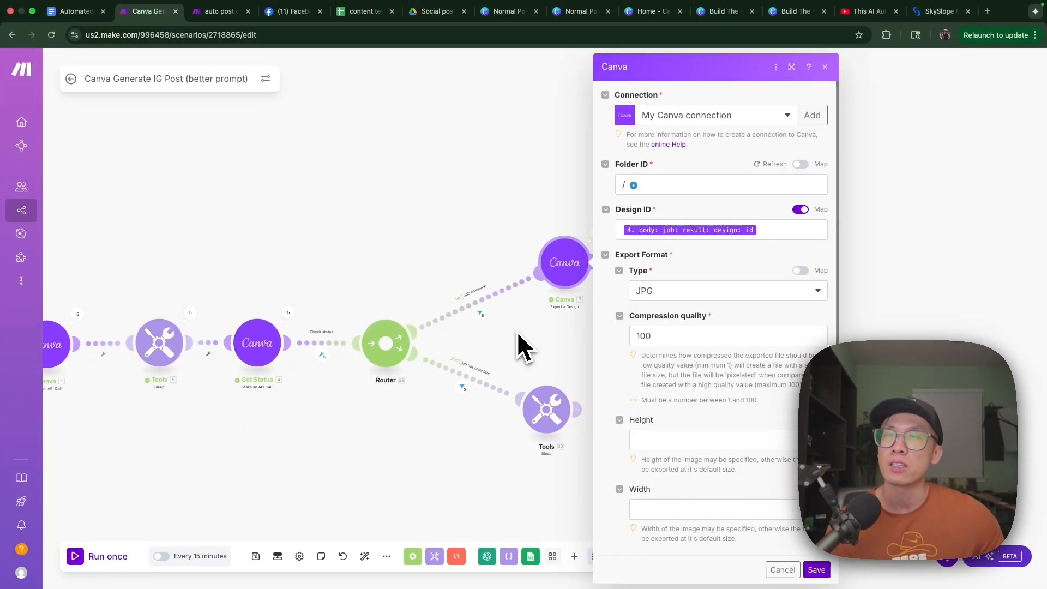
pyautogui.click(577, 325)
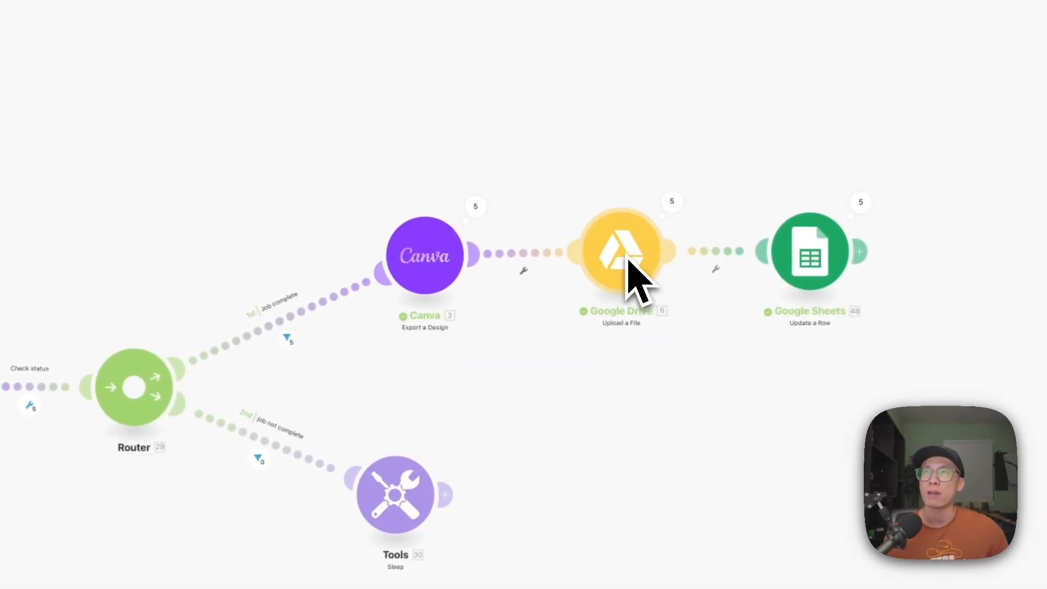
pyautogui.moveTo(388, 488); pyautogui.dragTo(417, 491)
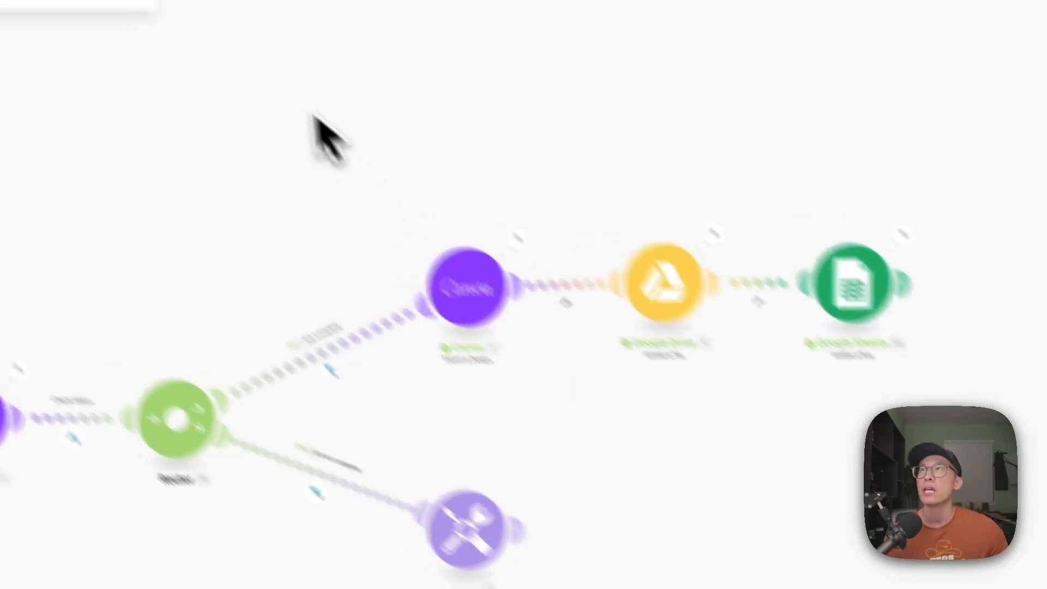
# - View the exported images in the Social posts Drive folder and the Canva link and Google link columns in content test
pyautogui.click(561, 30)
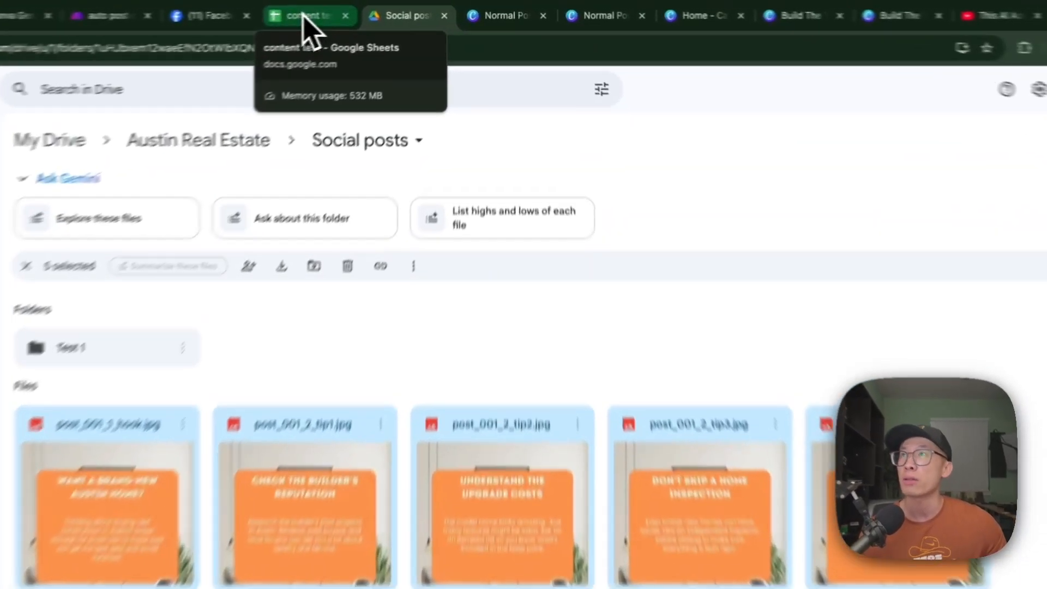
pyautogui.click(361, 11)
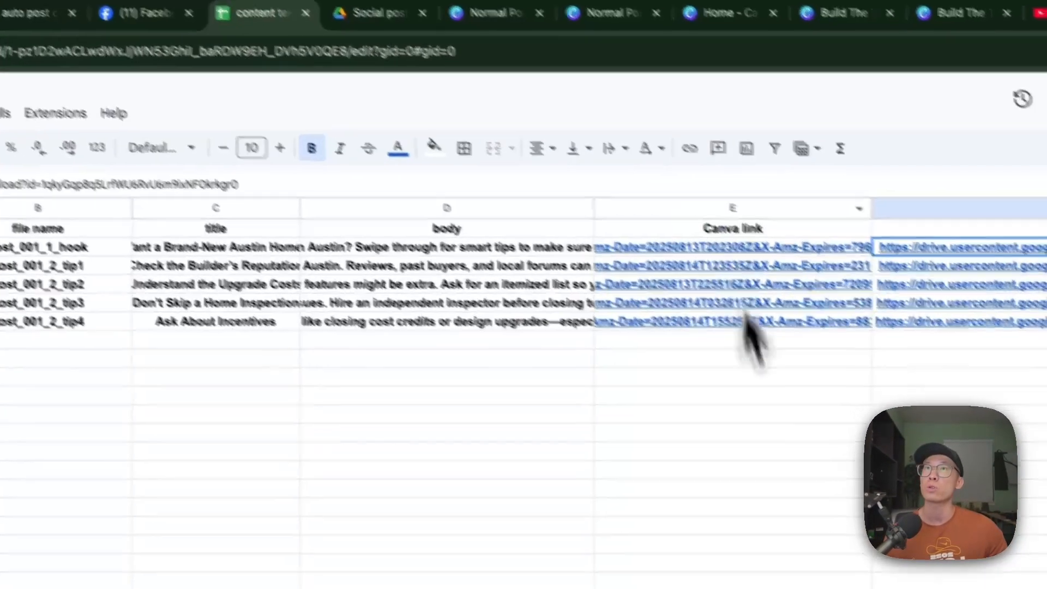
pyautogui.moveTo(800, 489); pyautogui.dragTo(478, 542)
pyautogui.click(884, 418)
pyautogui.hscroll(5, 780, 368)
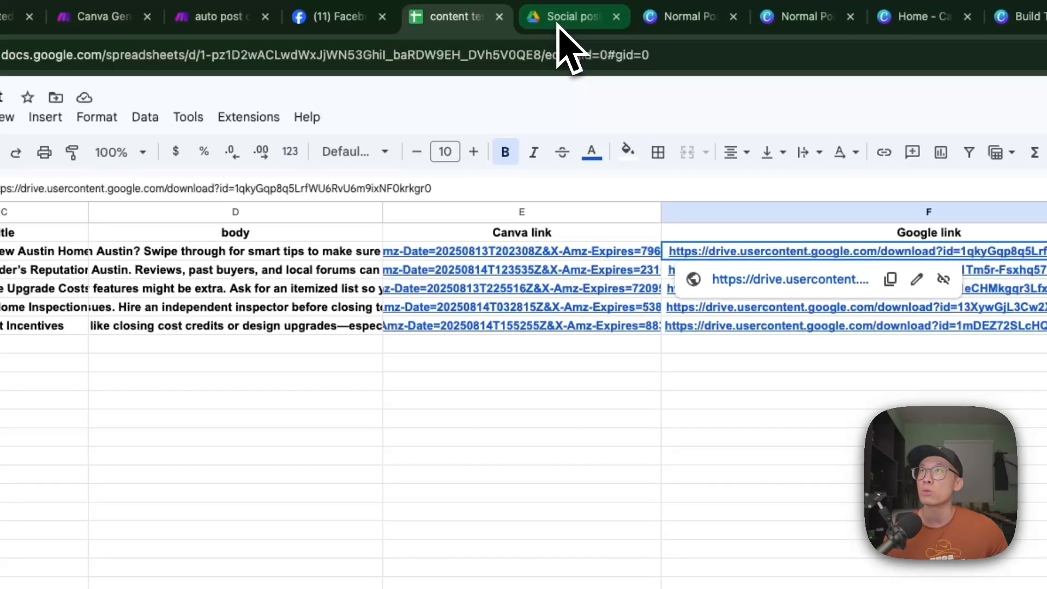
# - Compare the Normal Post Template with post_001_1_hook.jpg from the Social posts folder, highlighting the image's title, and close the preview
pyautogui.click(562, 19)
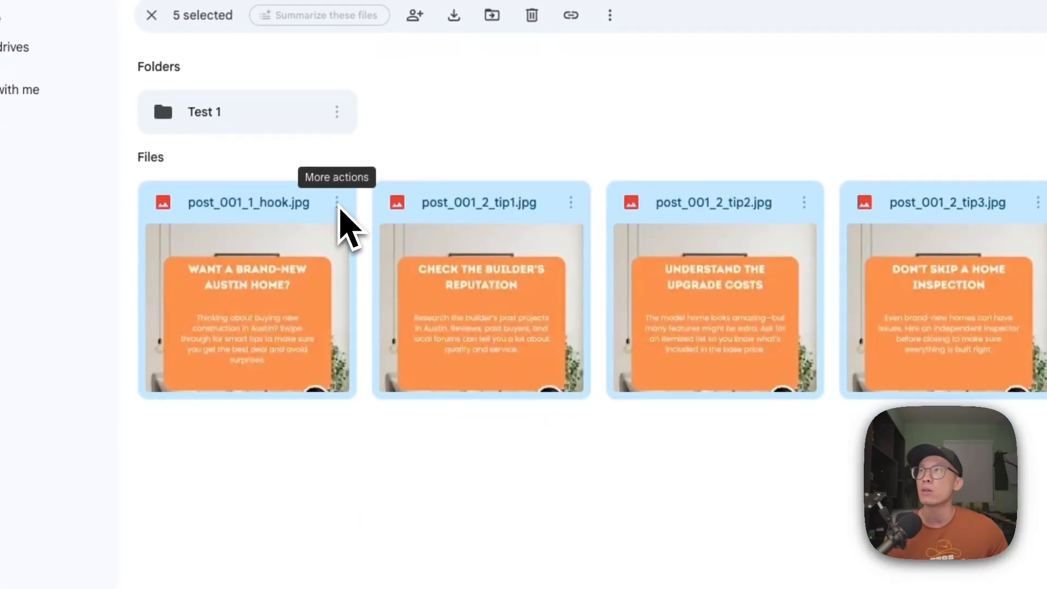
pyautogui.click(362, 555)
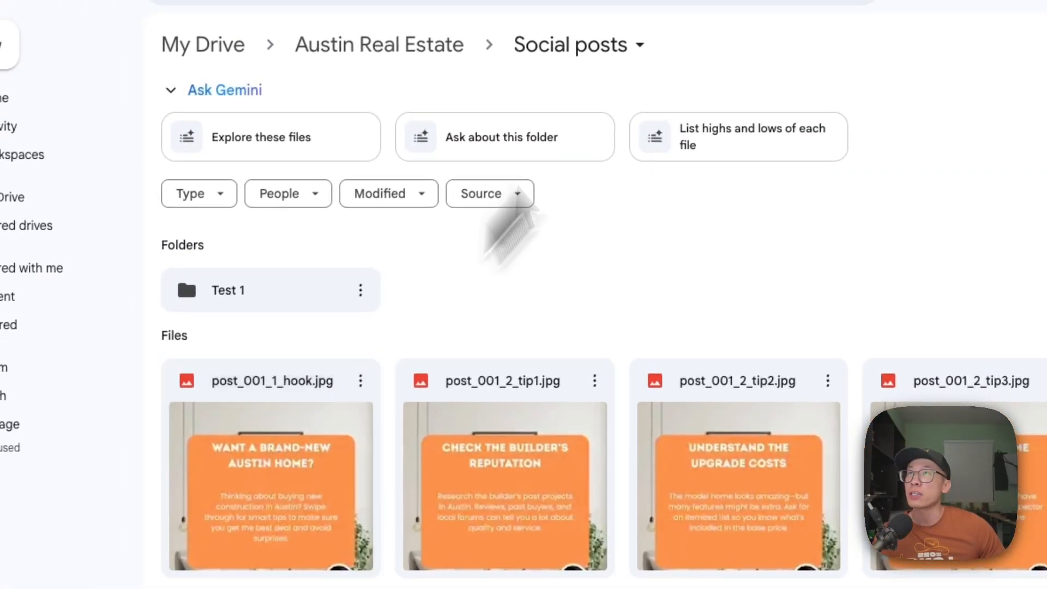
pyautogui.click(564, 11)
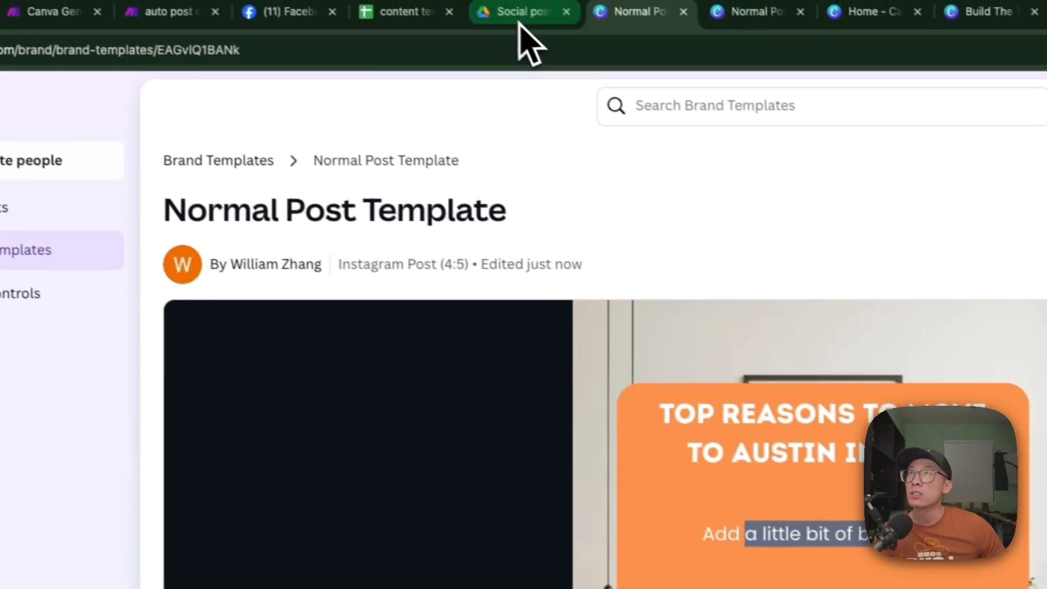
pyautogui.click(520, 20)
pyautogui.doubleClick(237, 402)
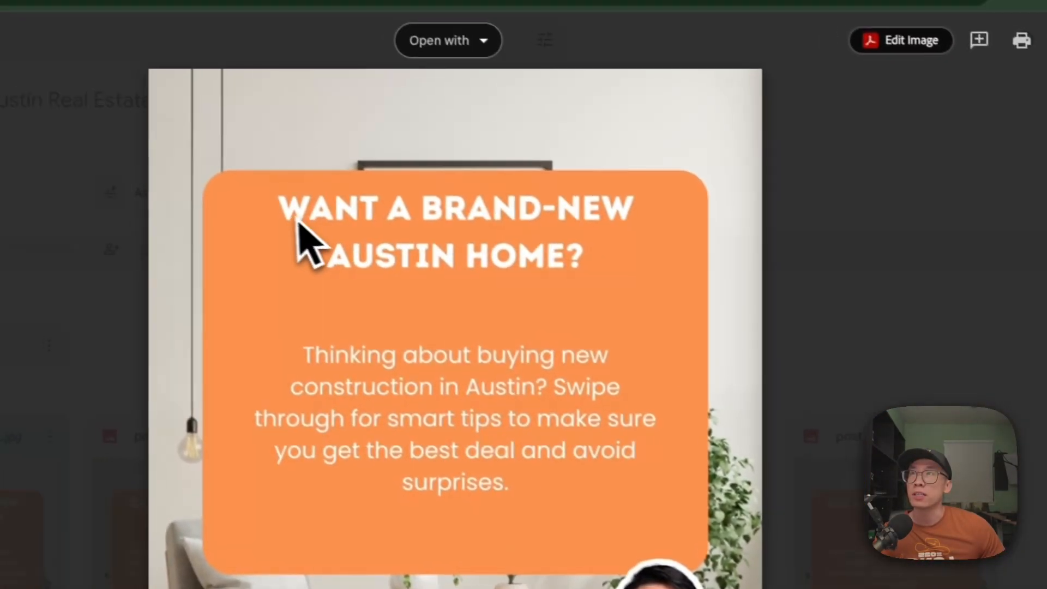
pyautogui.press('super+shift+2')
pyautogui.moveTo(518, 65); pyautogui.dragTo(765, 138)
pyautogui.moveTo(554, 286); pyautogui.dragTo(681, 291)
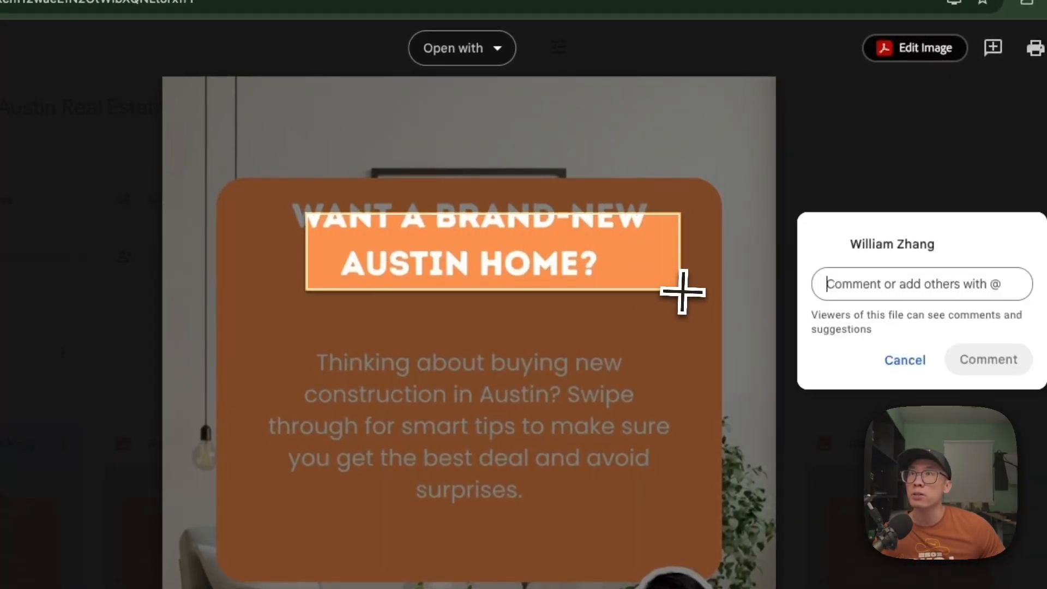
pyautogui.click(826, 542)
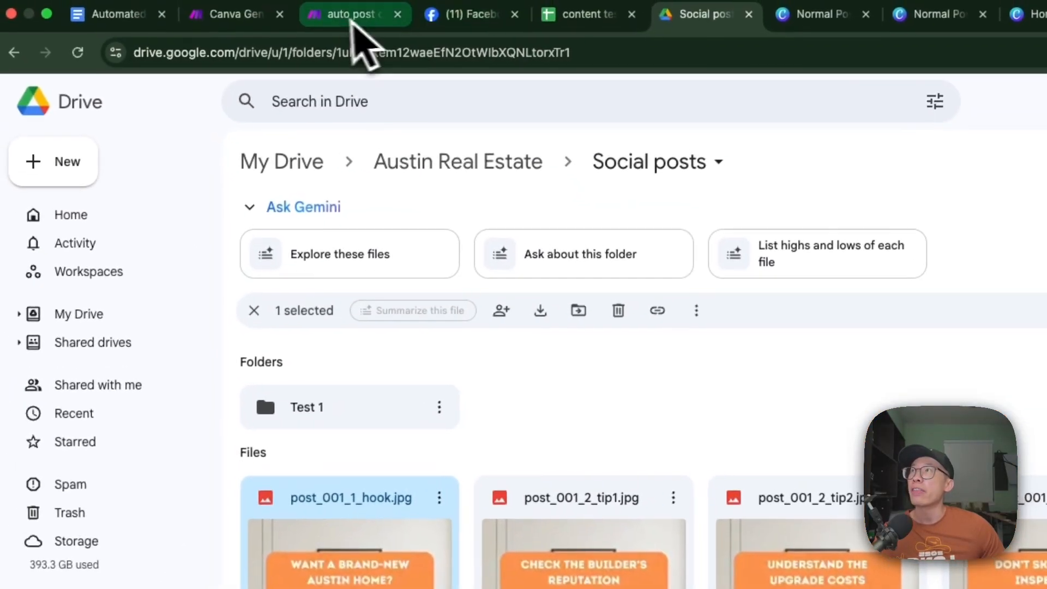
# - View the Google Drive and Google Sheets modules in Make and check the hook row's Google link in content test
pyautogui.click(335, 19)
pyautogui.click(229, 22)
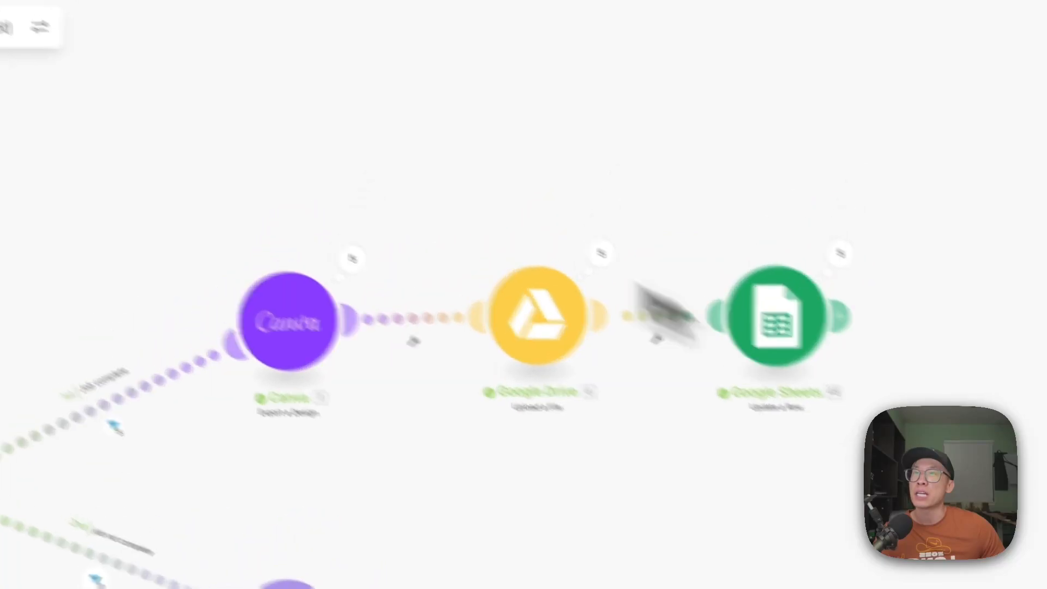
pyautogui.click(494, 19)
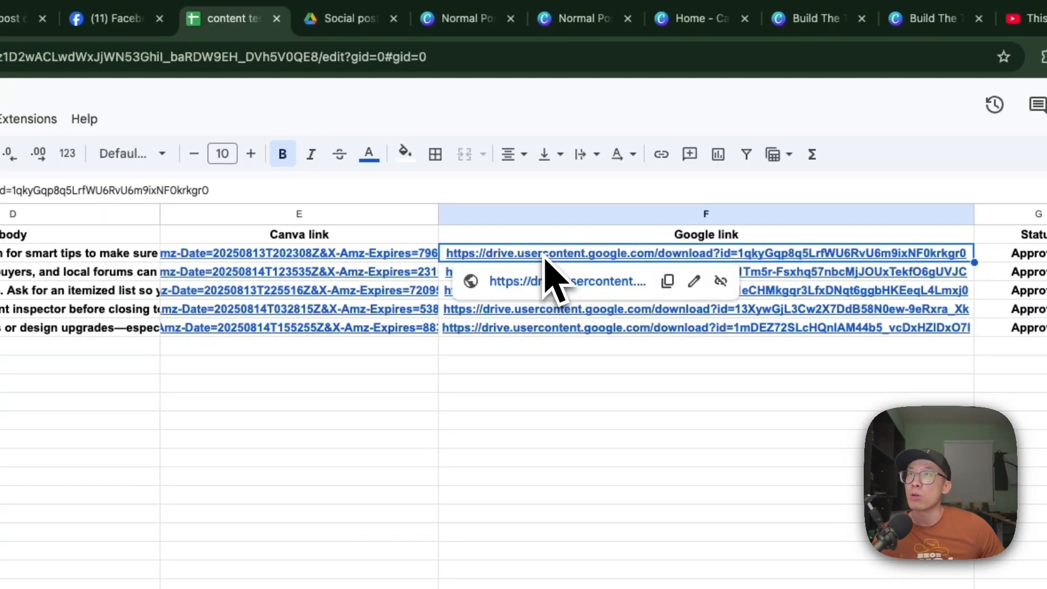
# - Open the sharing settings of post_001_1_hook.jpg in the Social posts Drive folder and copy its link
pyautogui.click(329, 22)
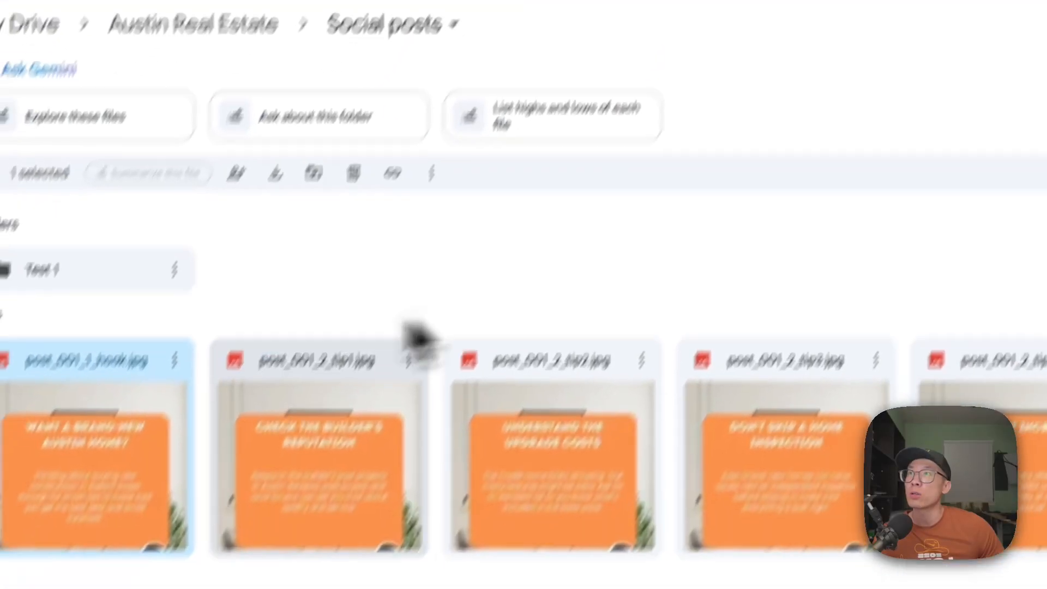
pyautogui.click(224, 271)
pyautogui.rightClick(226, 275)
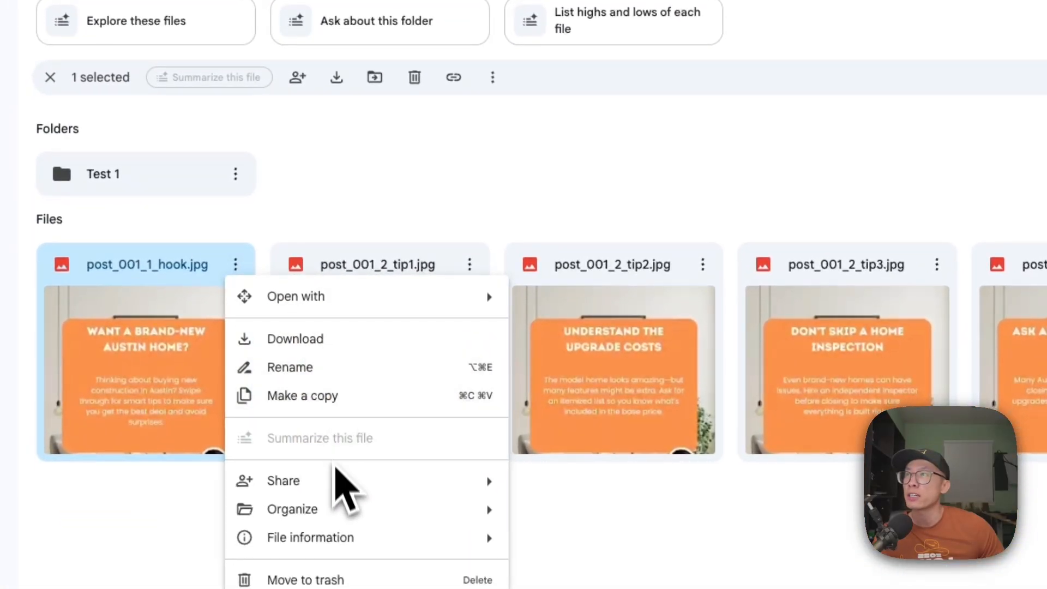
pyautogui.click(562, 487)
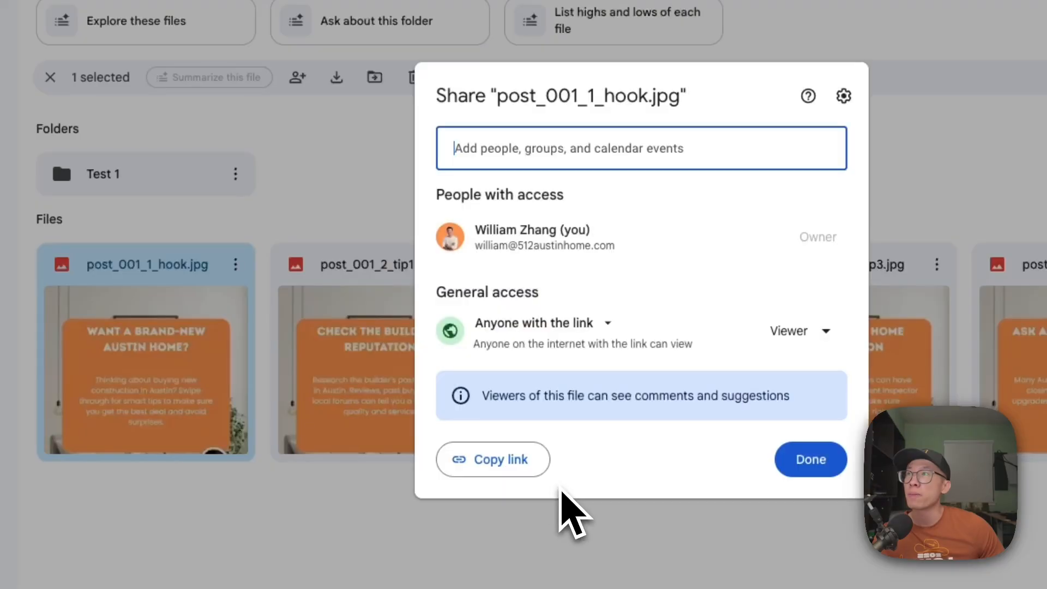
pyautogui.click(523, 454)
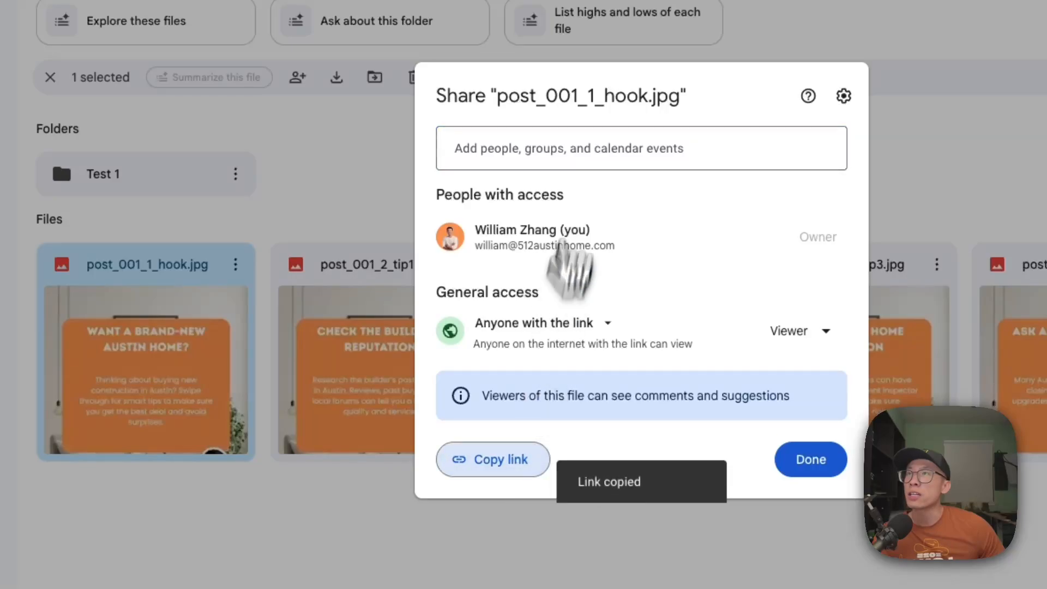
# - Paste the copied link into the share dialog's people field to examine the whole URL, clear it and close the dialog
pyautogui.click(580, 145)
pyautogui.hotkey('ctrl', 'v')
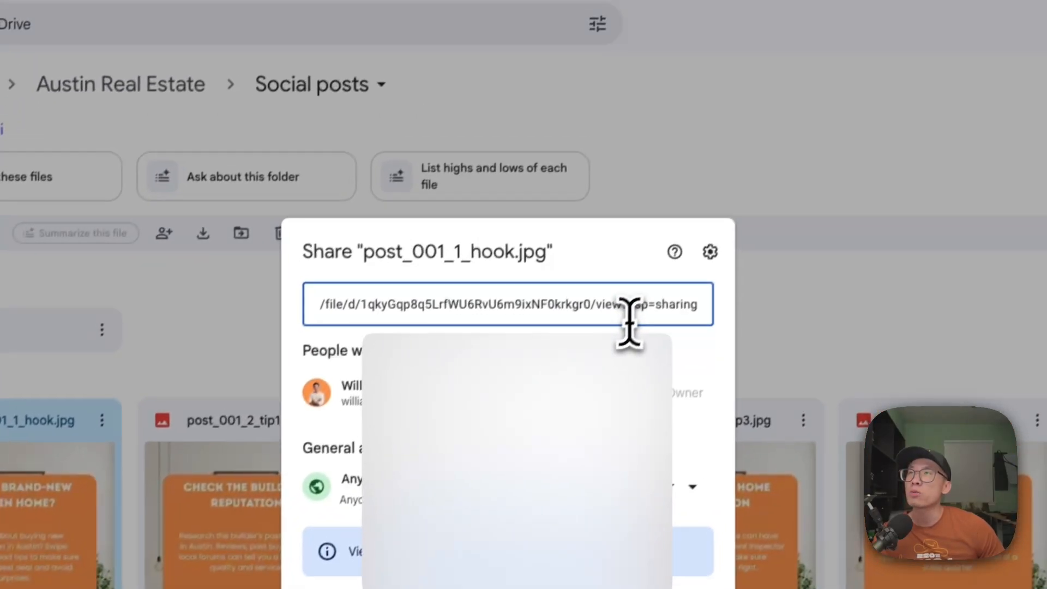
pyautogui.press('super+Left')
pyautogui.press('super+Right')
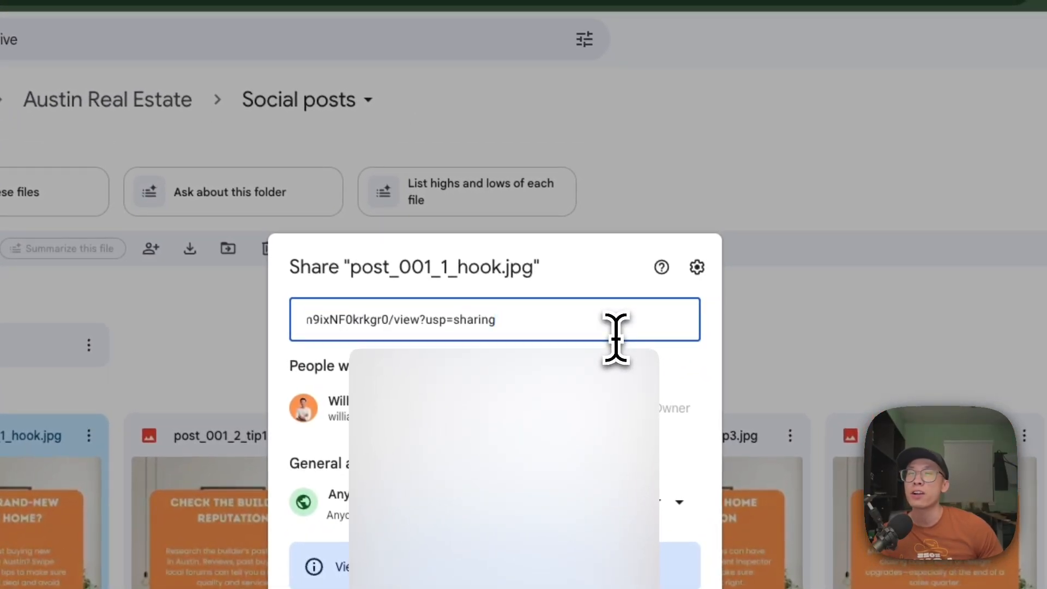
pyautogui.press('super+BackSpace')
pyautogui.click(782, 322)
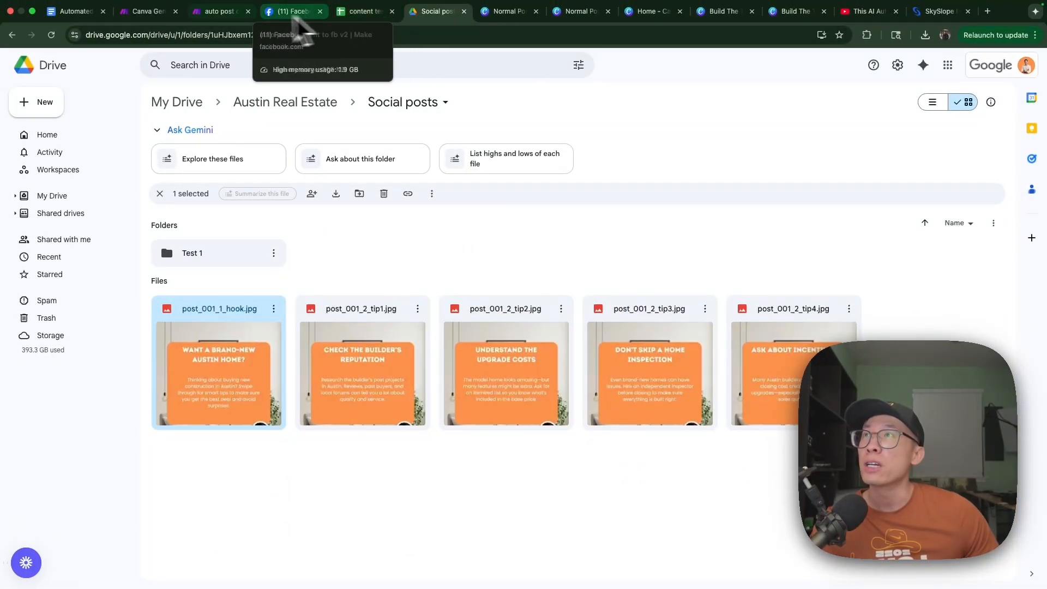
# - Return to the Canva Generate IG Post scenario and inspect the Canva link and Google link mappings in the Google Sheets Update a Row module
pyautogui.click(143, 13)
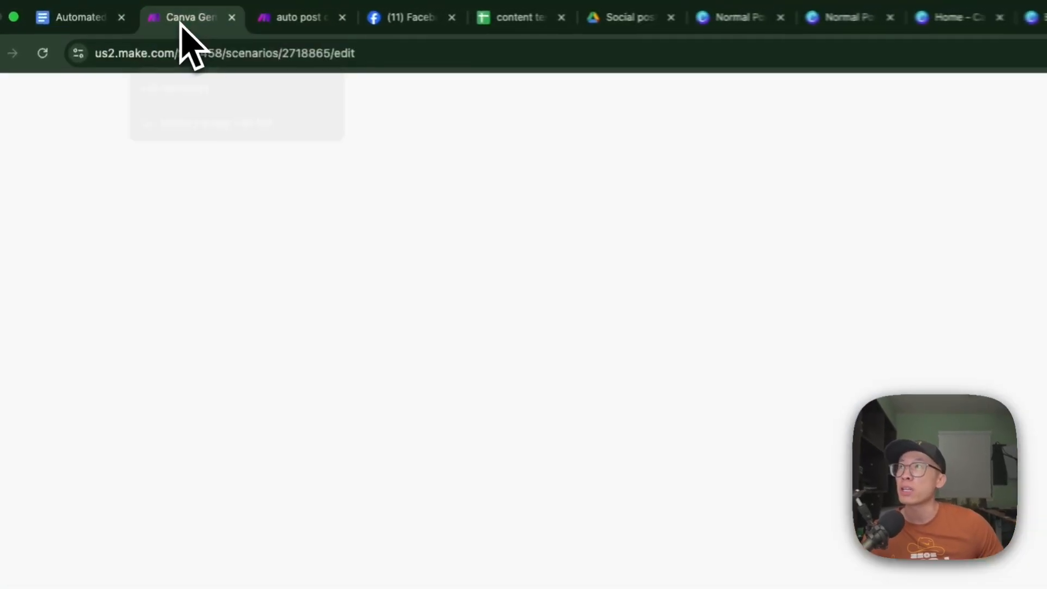
pyautogui.click(682, 352)
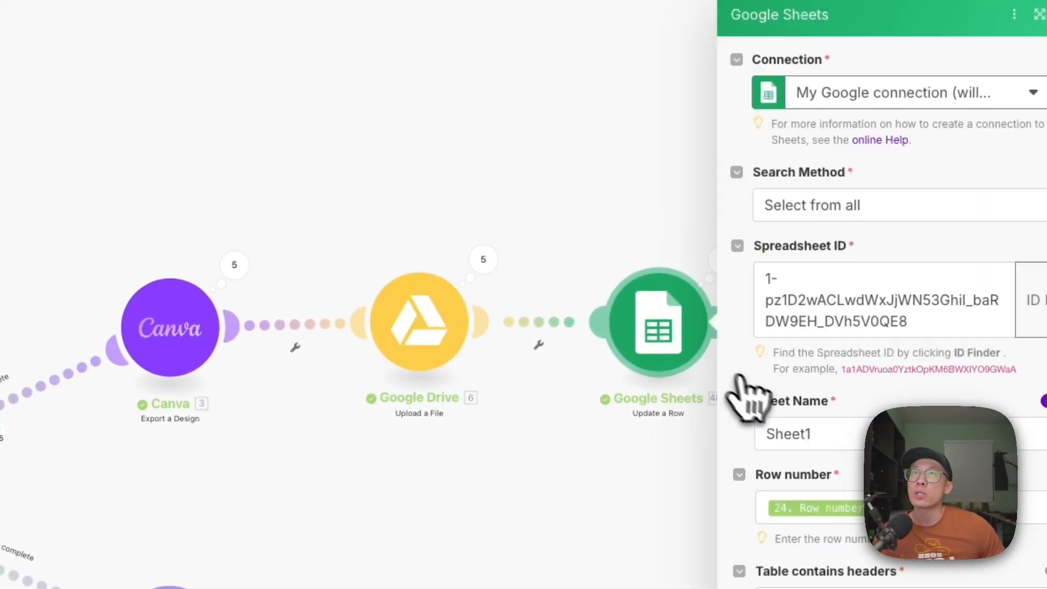
pyautogui.scroll(-5, 769, 262)
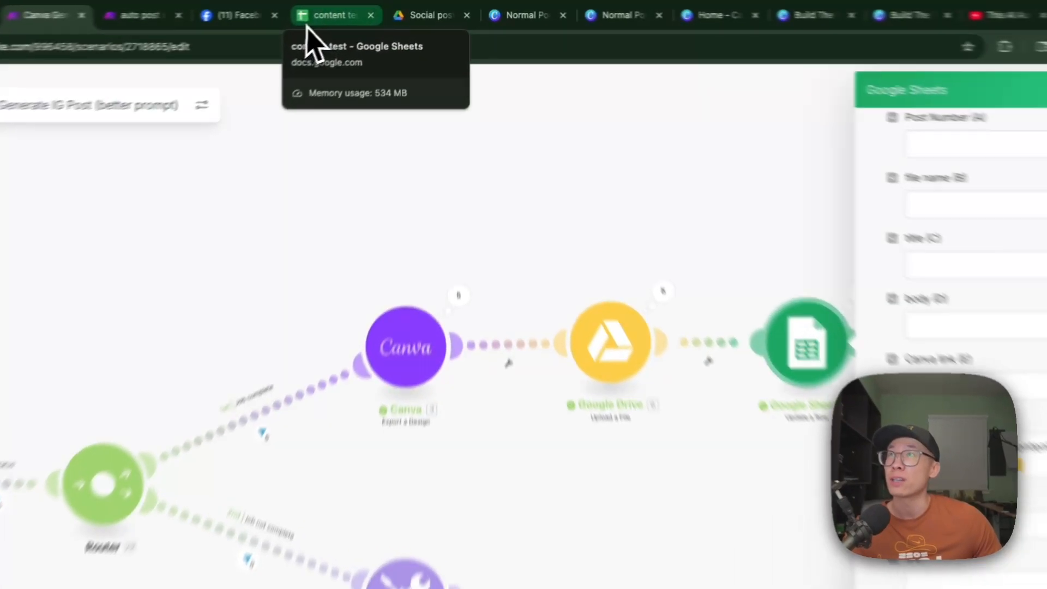
# - Look over the content test sheet, the auto post content to fb v2 scenario and the final modules of Canva Generate IG Post
pyautogui.click(308, 22)
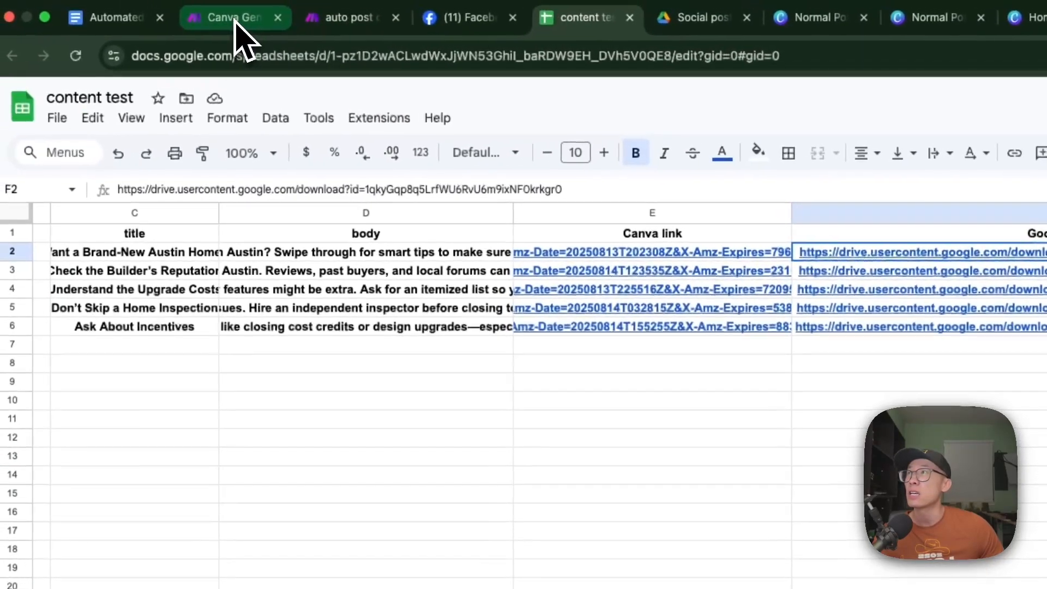
pyautogui.click(240, 21)
pyautogui.click(341, 21)
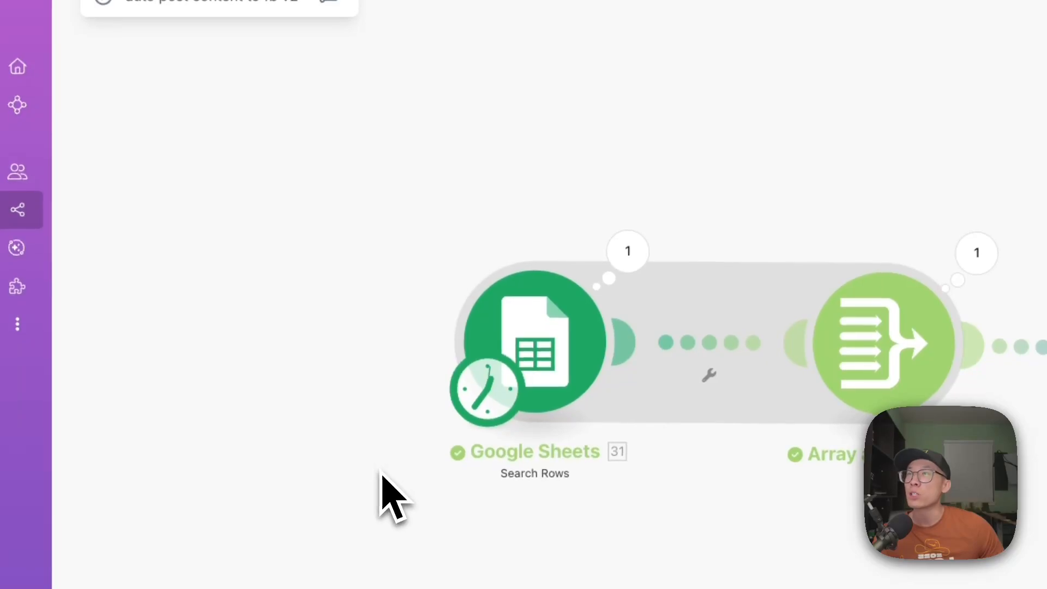
pyautogui.click(194, 17)
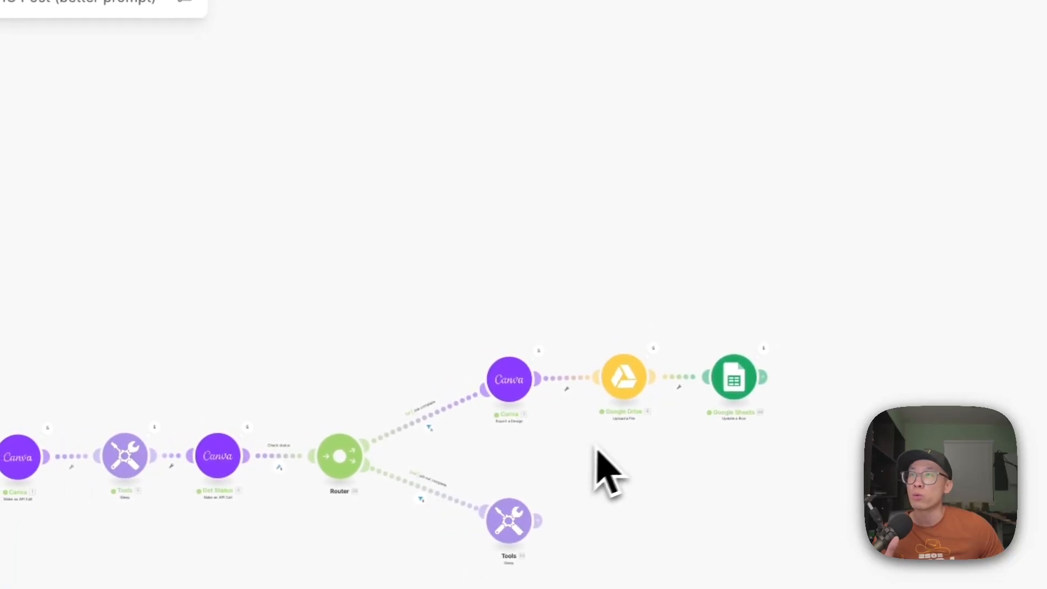
pyautogui.scroll(3, 615, 444)
pyautogui.moveTo(615, 479); pyautogui.dragTo(542, 479)
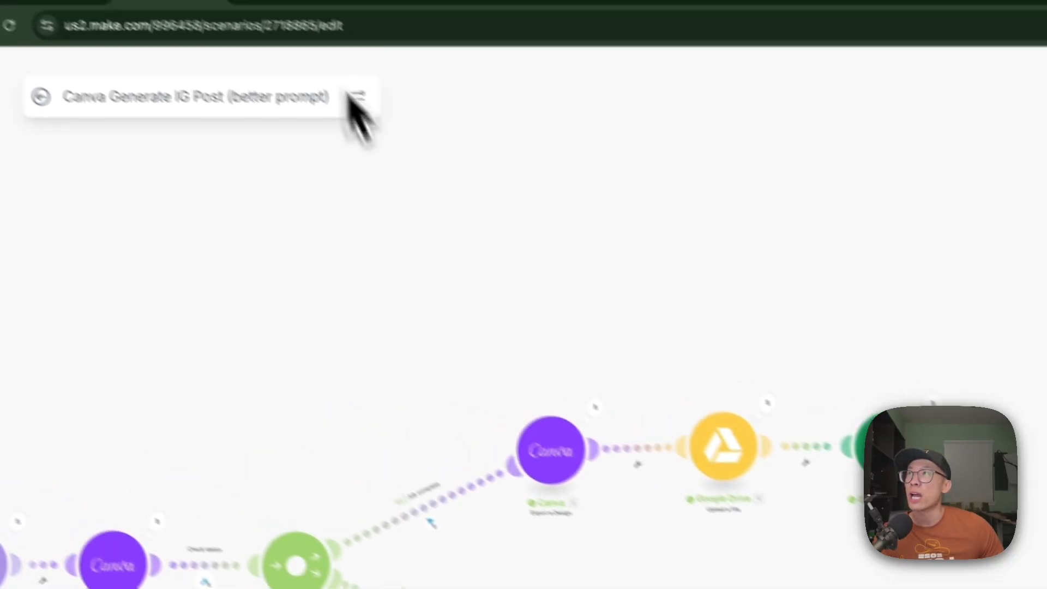
# - Inspect the Search Rows module in auto post content to fb v2, highlight its Status filter value Approved, and close the settings
pyautogui.click(334, 22)
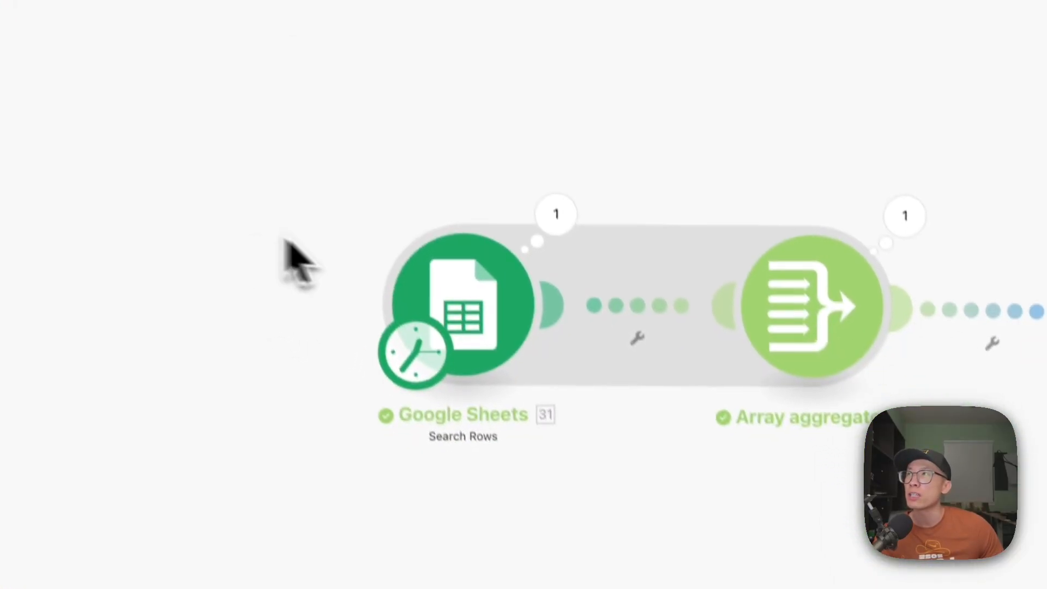
pyautogui.click(464, 300)
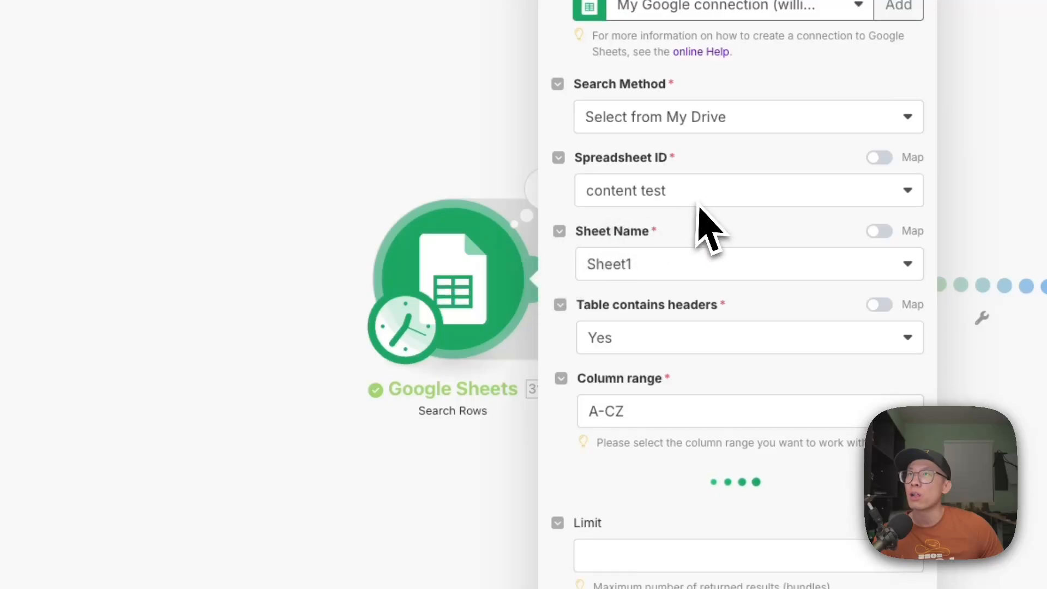
pyautogui.scroll(-4, 700, 268)
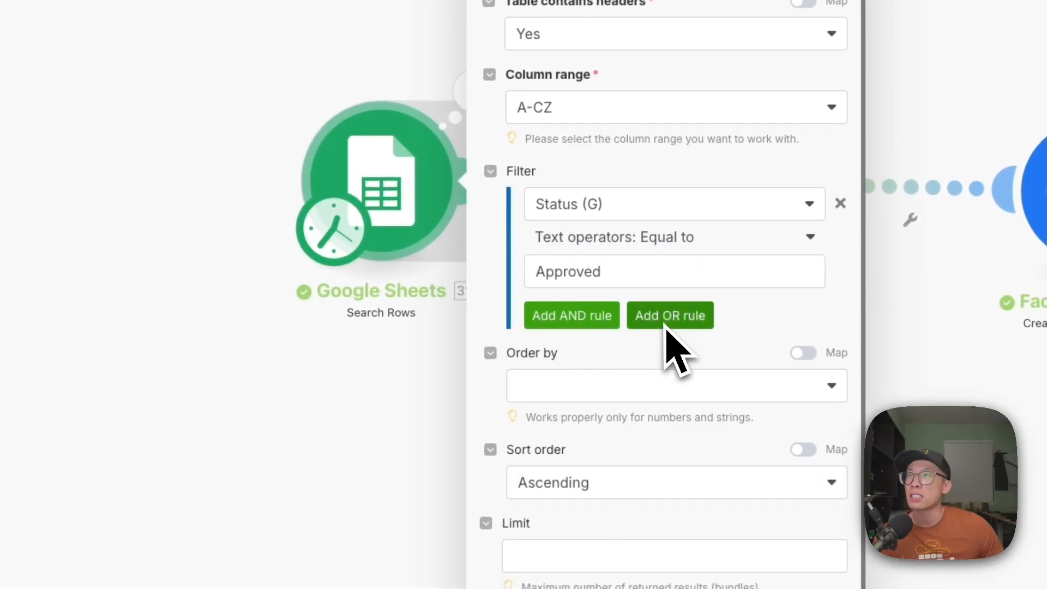
pyautogui.click(533, 269)
pyautogui.moveTo(533, 269); pyautogui.dragTo(661, 271)
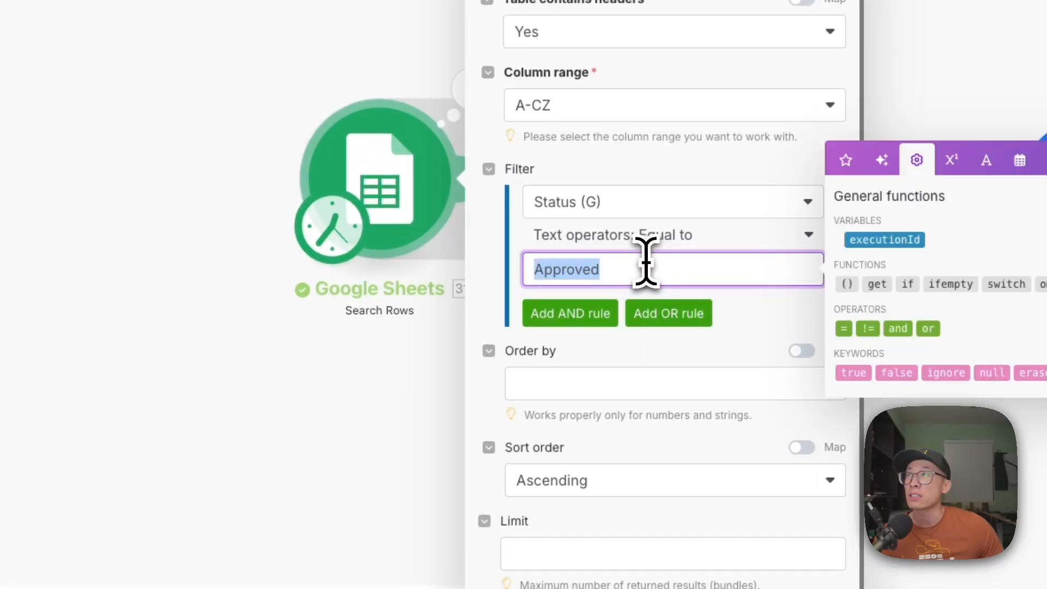
pyautogui.click(224, 467)
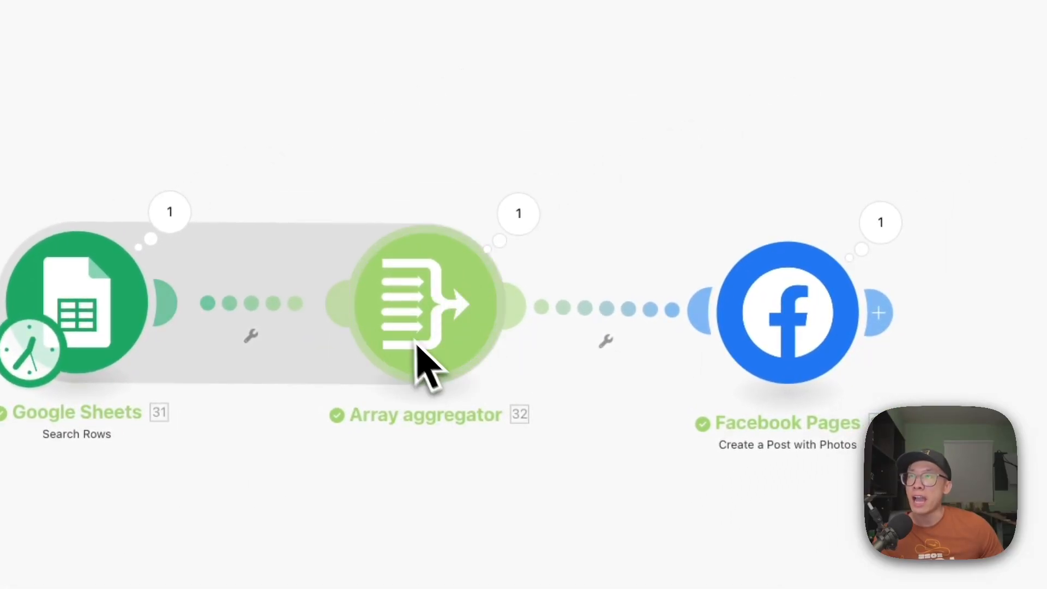
# - Examine the Facebook Pages Create a Post with Photos settings, reviewing the page and the URL and caption mappings of photo items 1 to 5
pyautogui.click(821, 316)
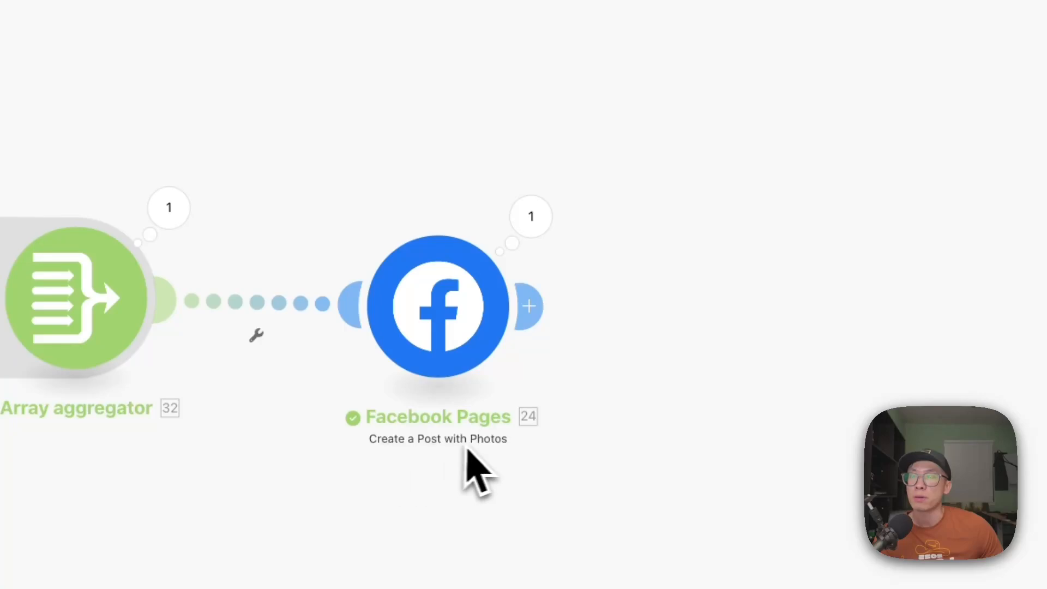
pyautogui.click(449, 343)
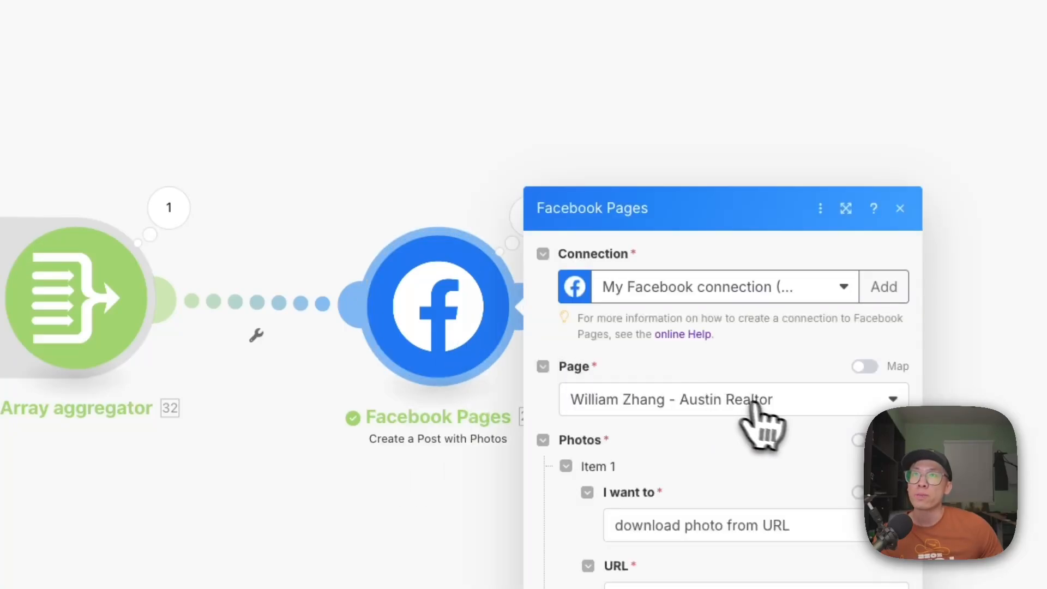
pyautogui.scroll(-4, 786, 435)
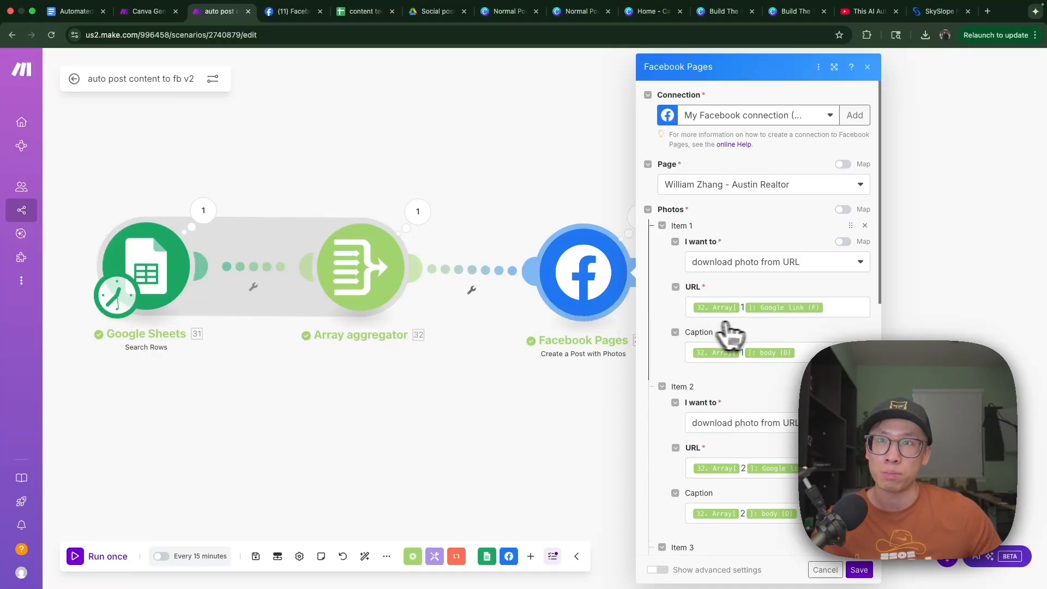
pyautogui.scroll(-1, 755, 334)
pyautogui.scroll(1, 761, 334)
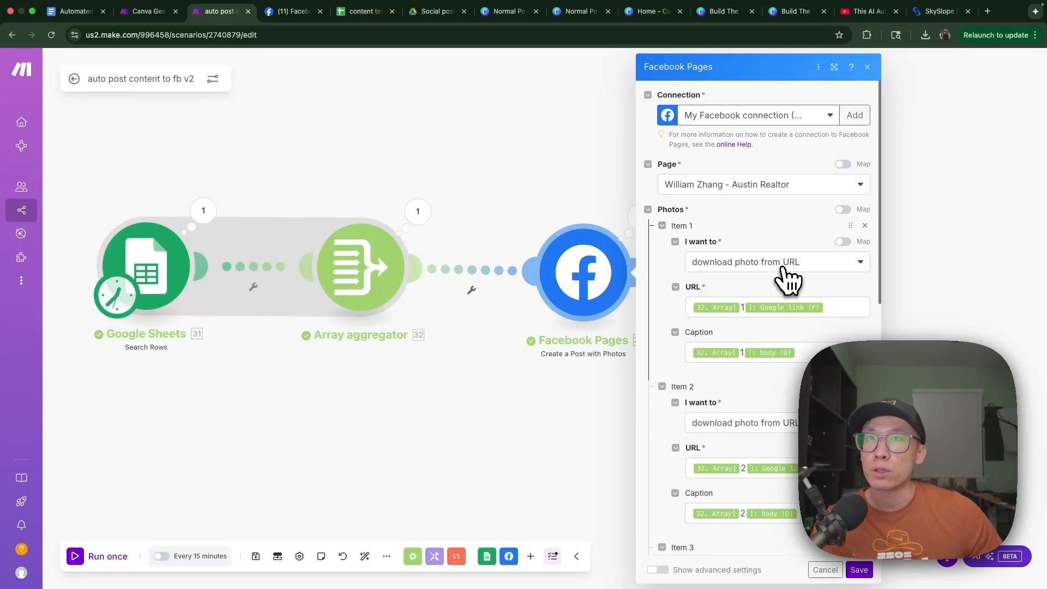
pyautogui.scroll(-3, 755, 436)
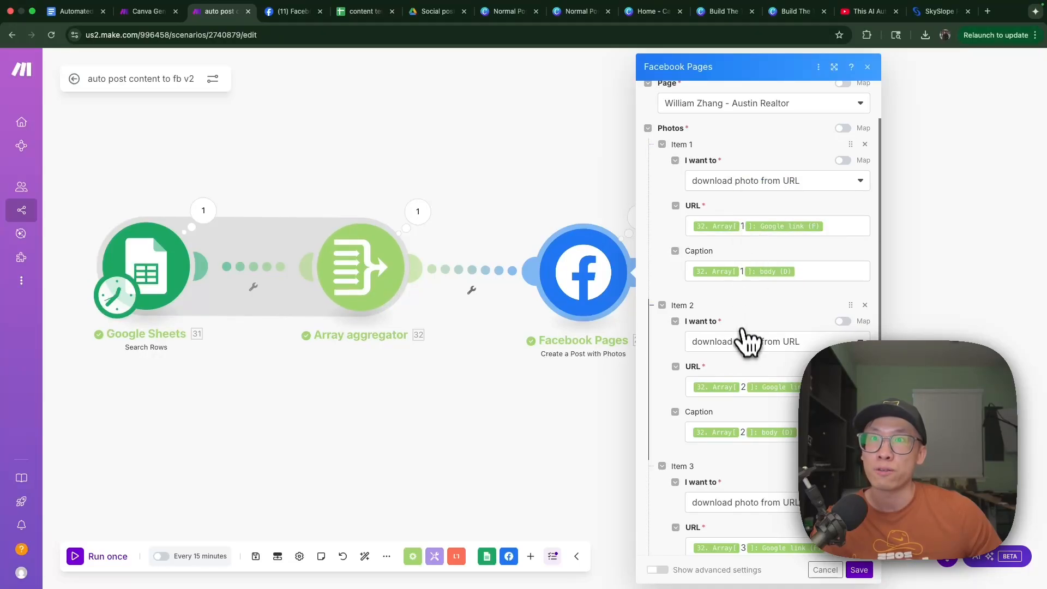
pyautogui.scroll(-3, 752, 402)
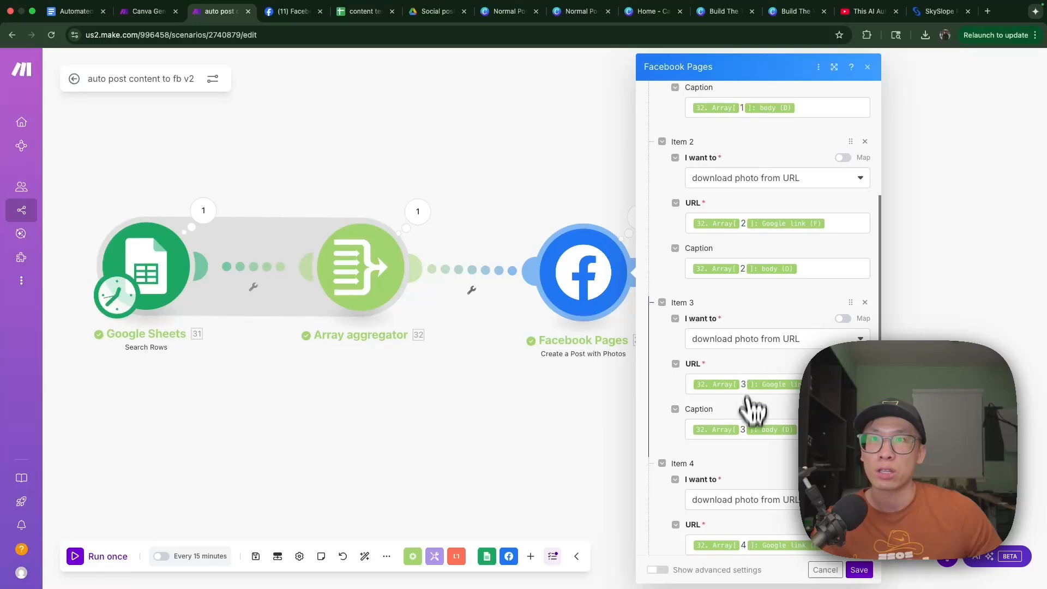
pyautogui.scroll(-1, 750, 425)
pyautogui.scroll(-3, 754, 469)
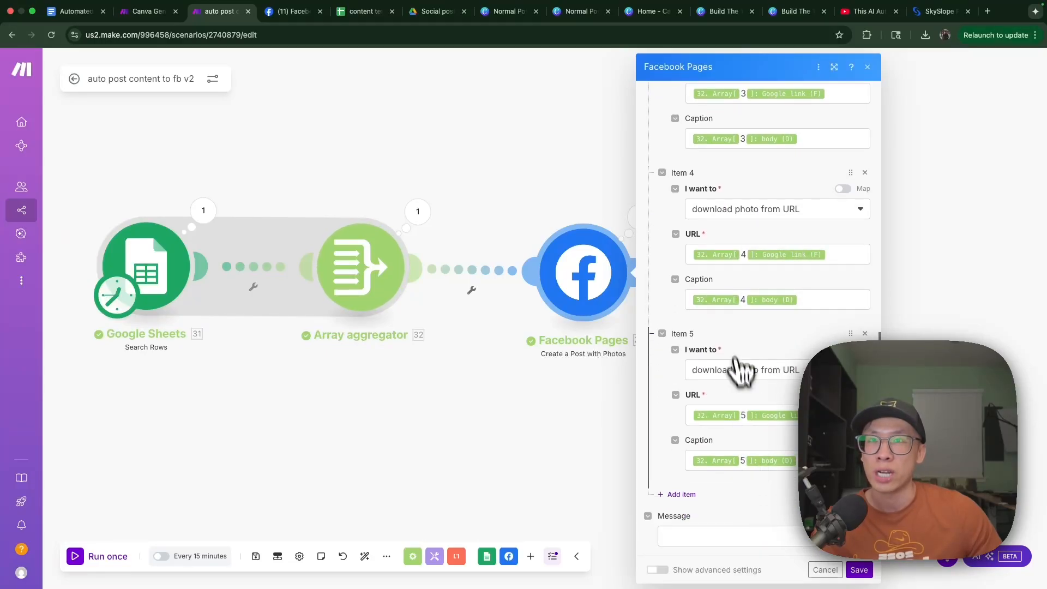
pyautogui.scroll(10, 758, 324)
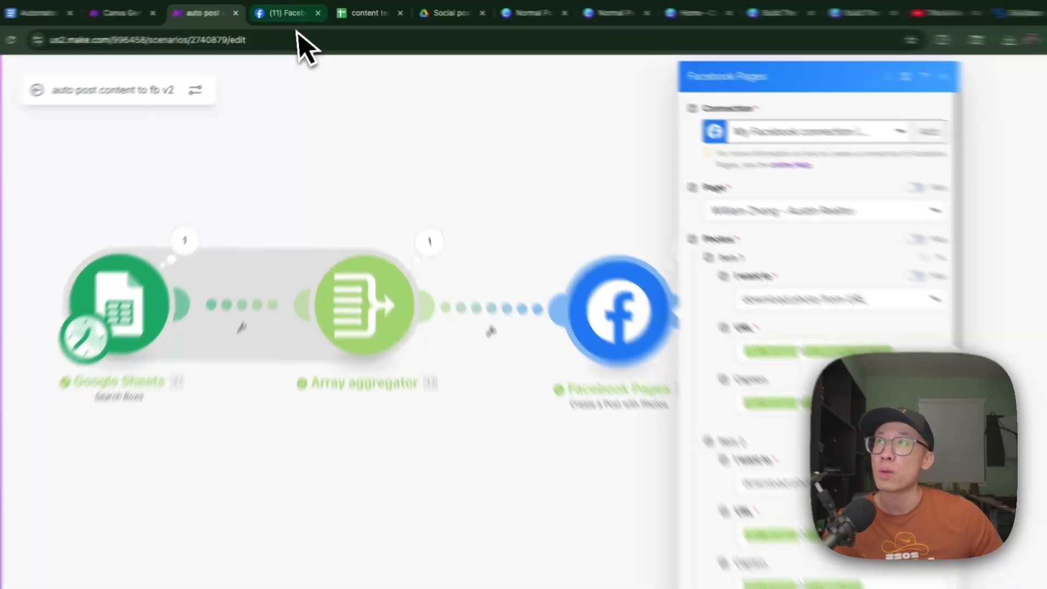
# - View the published carousel on the Facebook page, browsing its photos and captions from the hook image to Ask About Incentives, and close the viewer
pyautogui.click(284, 13)
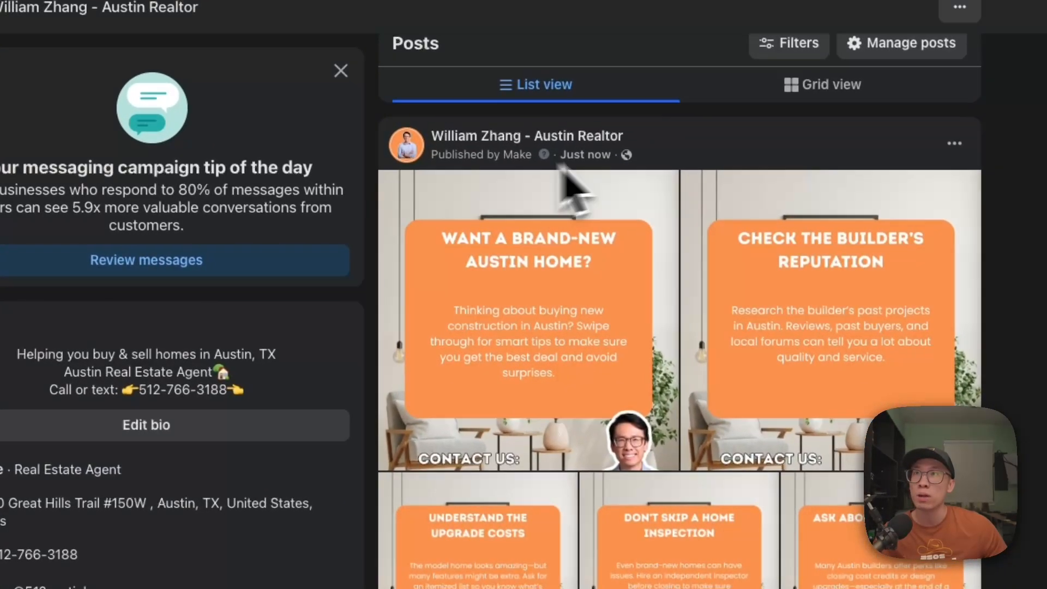
pyautogui.click(496, 316)
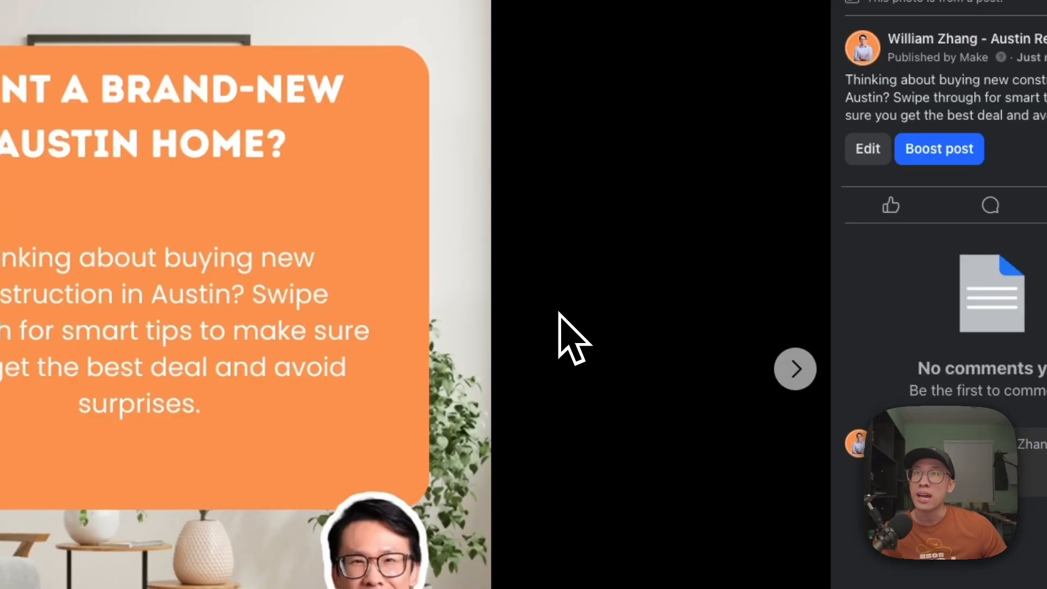
pyautogui.click(793, 382)
pyautogui.click(794, 382)
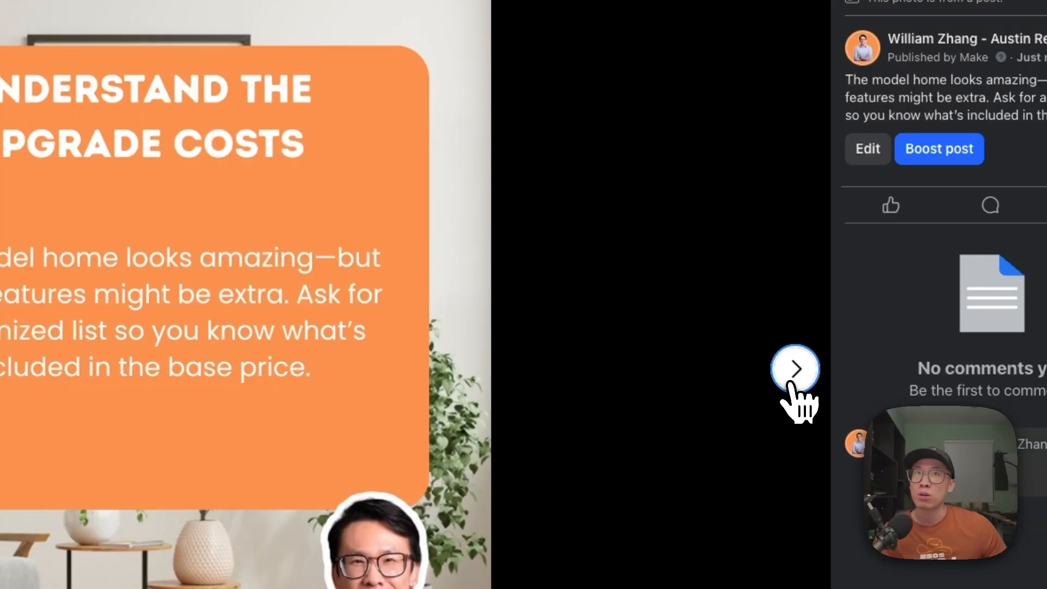
pyautogui.click(792, 383)
pyautogui.click(793, 382)
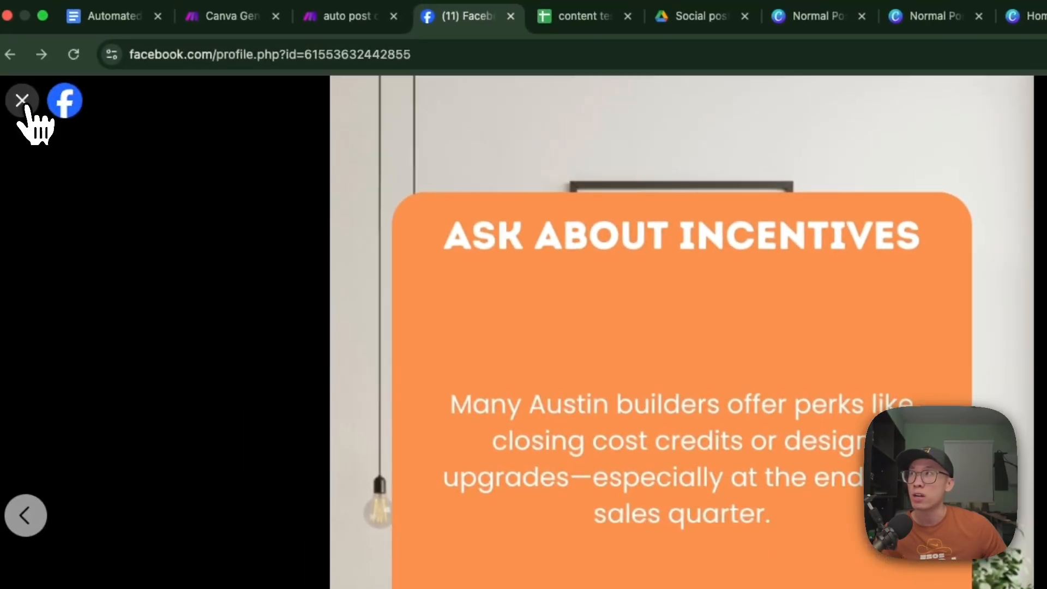
pyautogui.click(24, 101)
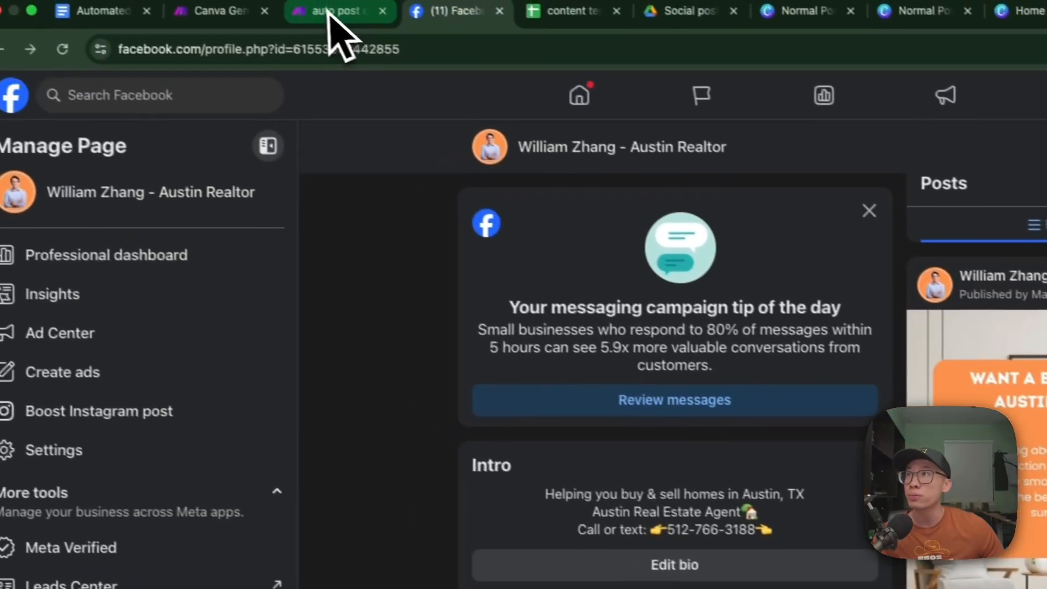
# - Return to the Canva Generate IG Post scenario in Make and view its full module chain
pyautogui.click(257, 22)
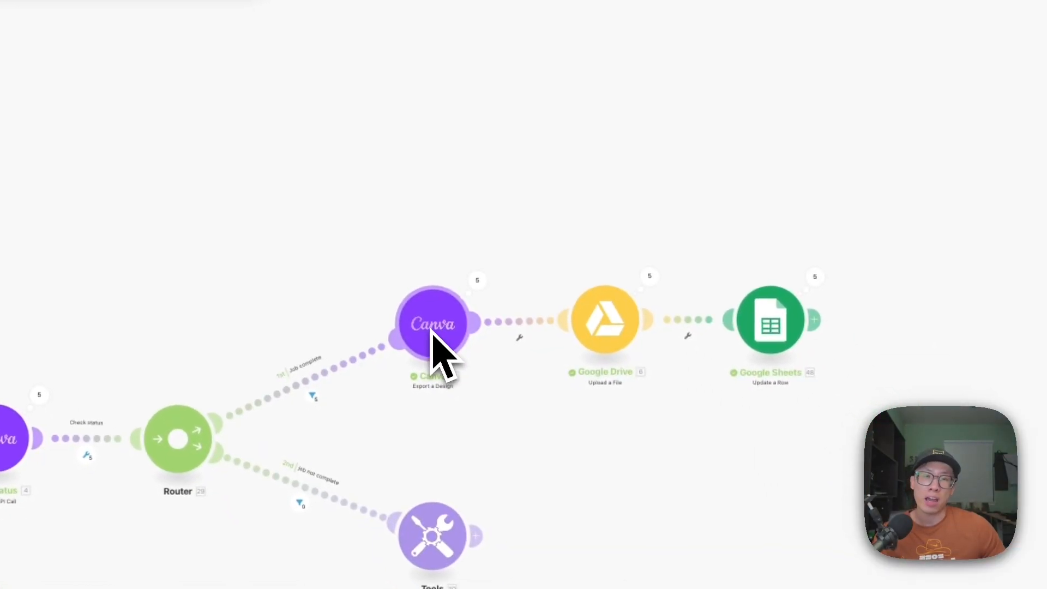
pyautogui.moveTo(274, 314); pyautogui.dragTo(535, 281)
pyautogui.scroll(-5, 535, 282)
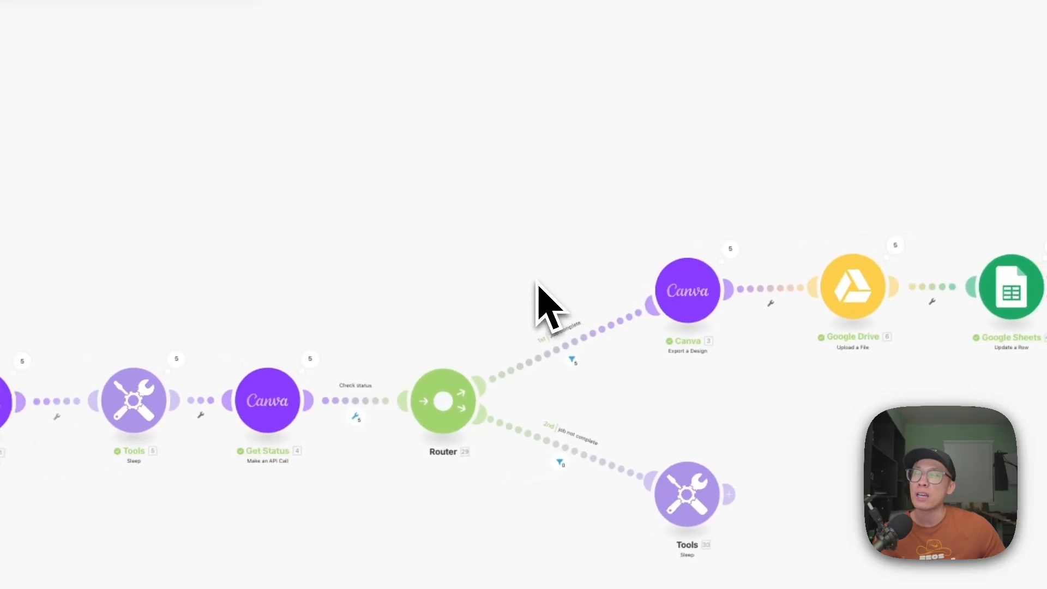
pyautogui.moveTo(431, 243); pyautogui.dragTo(695, 289)
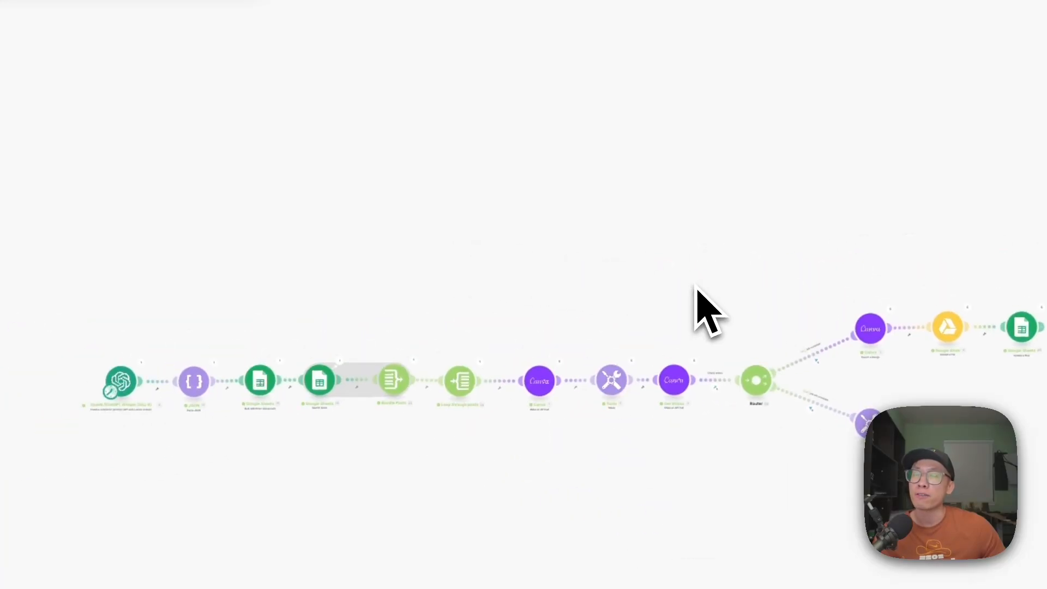